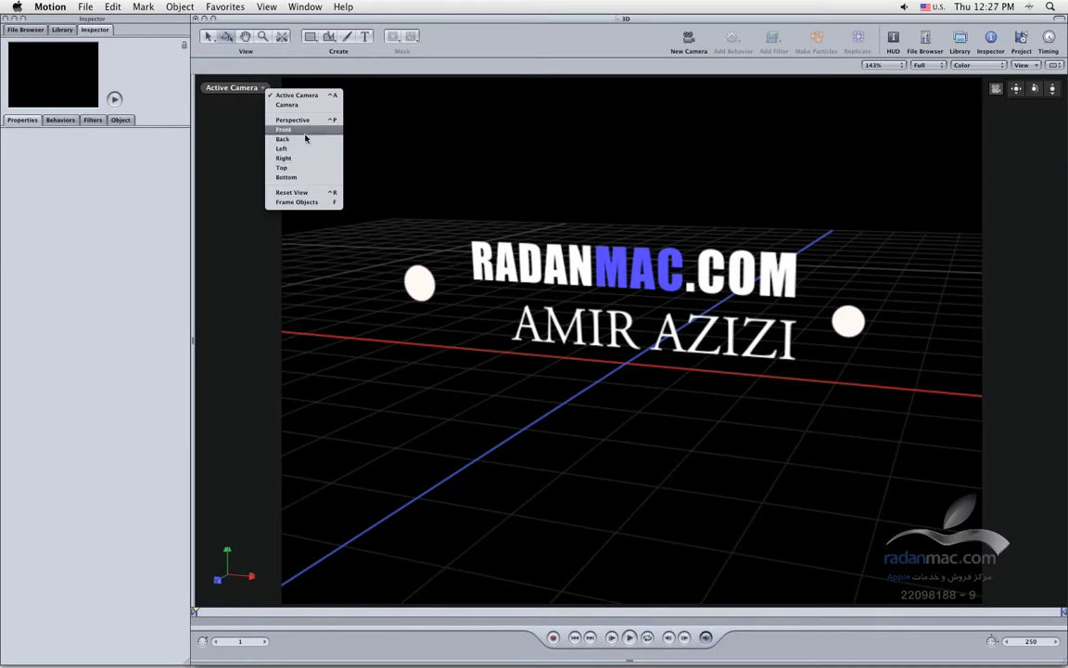
# - Switch the workspace to the four-view layout and draw a large rectangle in the Top view as a floor
pyautogui.click(849, 73)
pyautogui.click(1057, 65)
pyautogui.click(1052, 127)
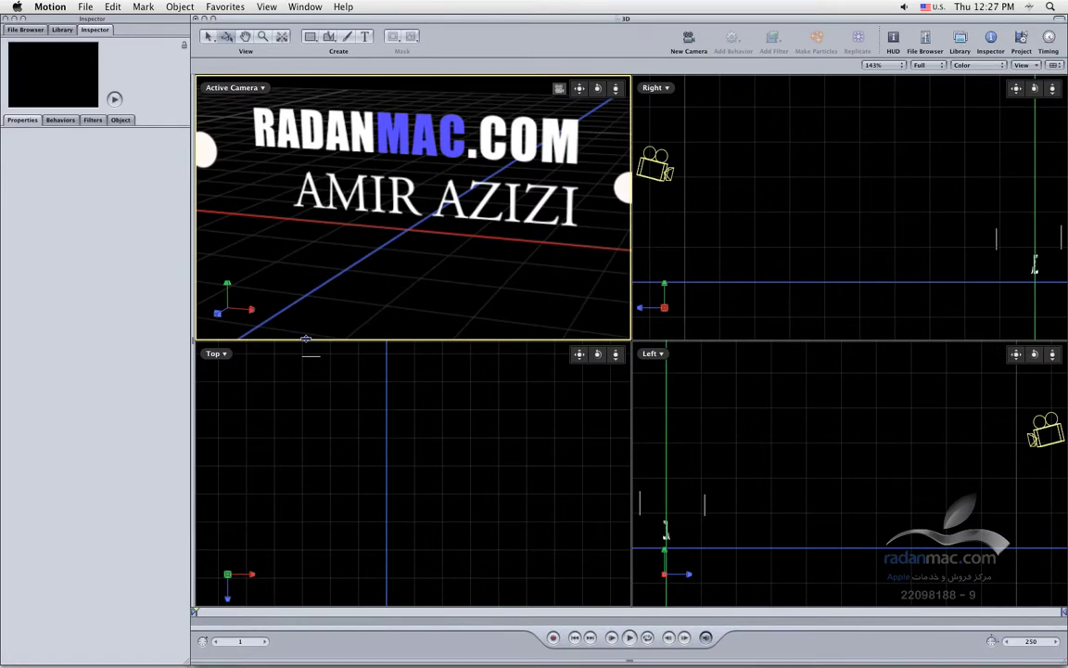
pyautogui.click(313, 37)
pyautogui.moveTo(245, 383)
pyautogui.mouseDown()
pyautogui.moveTo(434, 522)
pyautogui.moveTo(568, 596)
pyautogui.mouseUp()
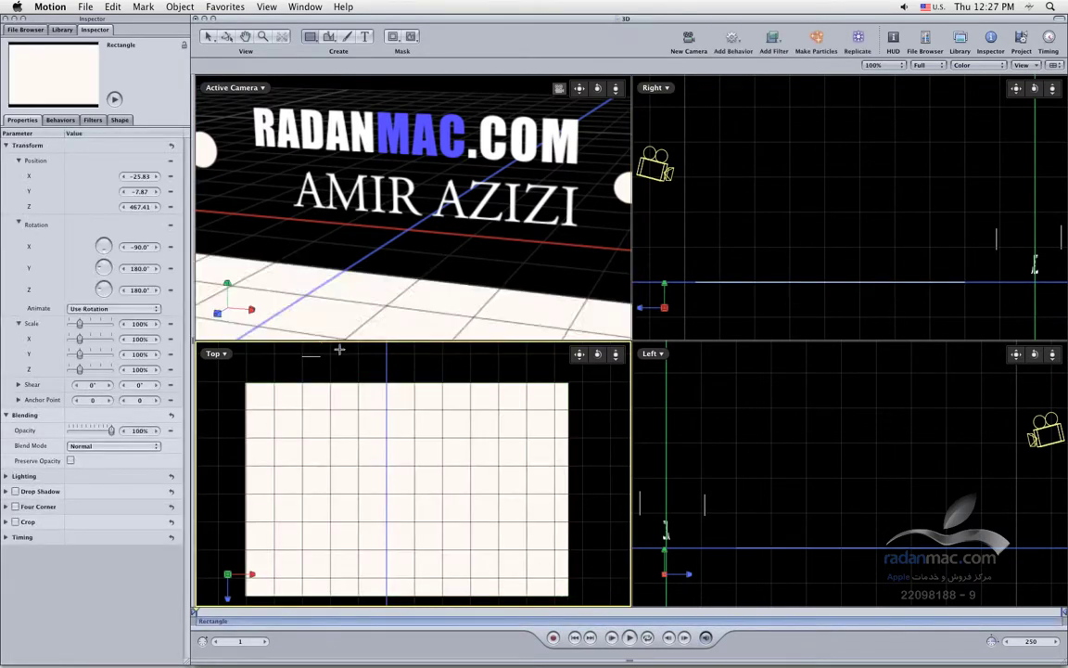
# - Move the floor rectangle to about X -79, Z -5 in the Top view and scale it to about 126% in X and 134.5% in Y
pyautogui.click(207, 36)
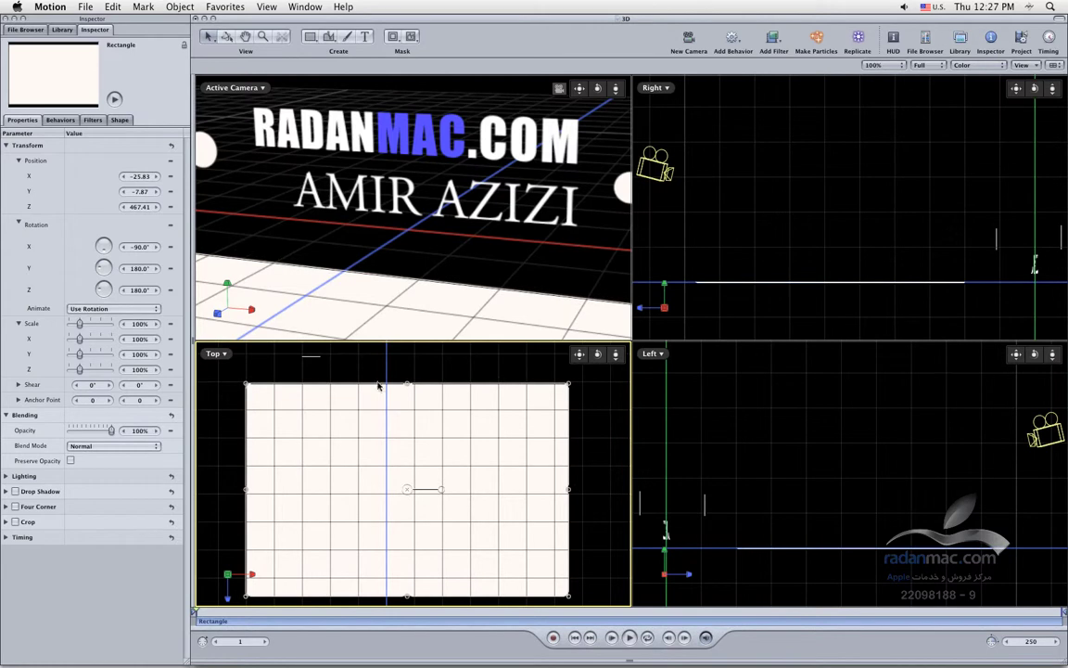
pyautogui.moveTo(389, 458); pyautogui.dragTo(405, 251)
pyautogui.press('super+z')
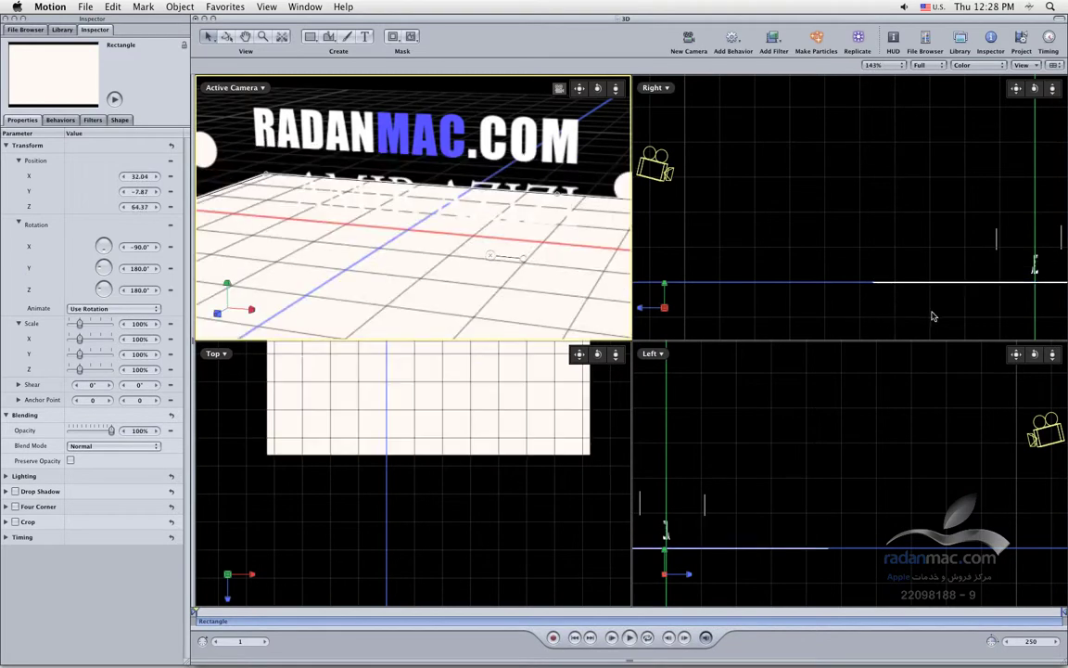
pyautogui.moveTo(464, 400); pyautogui.dragTo(463, 364)
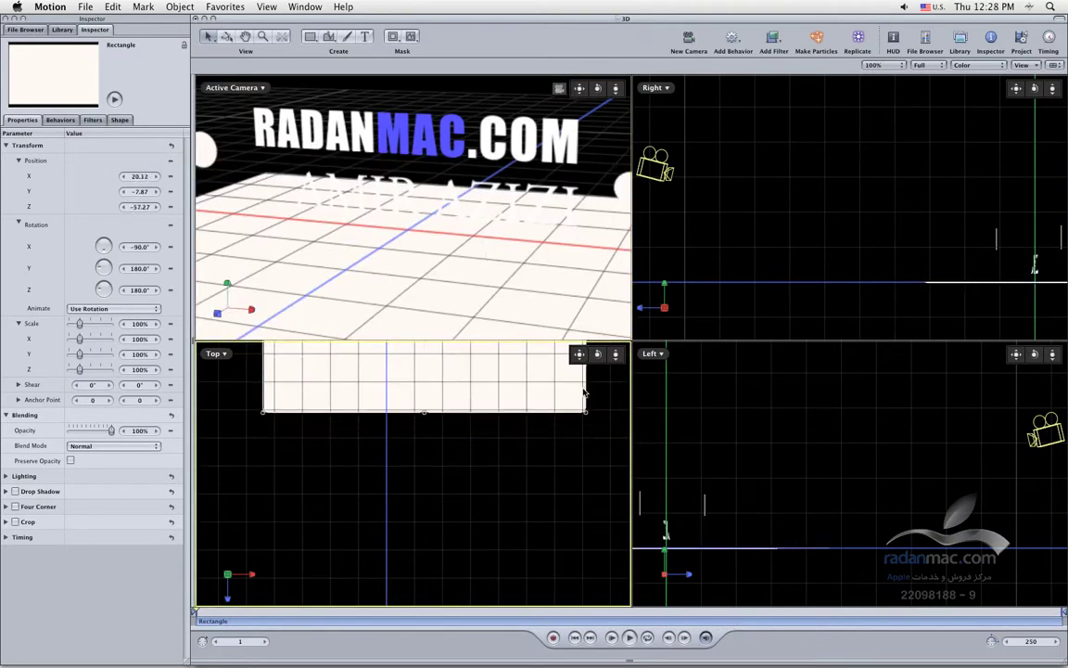
pyautogui.moveTo(580, 363); pyautogui.dragTo(467, 441)
pyautogui.moveTo(568, 375); pyautogui.dragTo(608, 333)
# - Deselect the floor and return the workspace to the single-view layout showing the active camera
pyautogui.click(483, 82)
pyautogui.click(1051, 66)
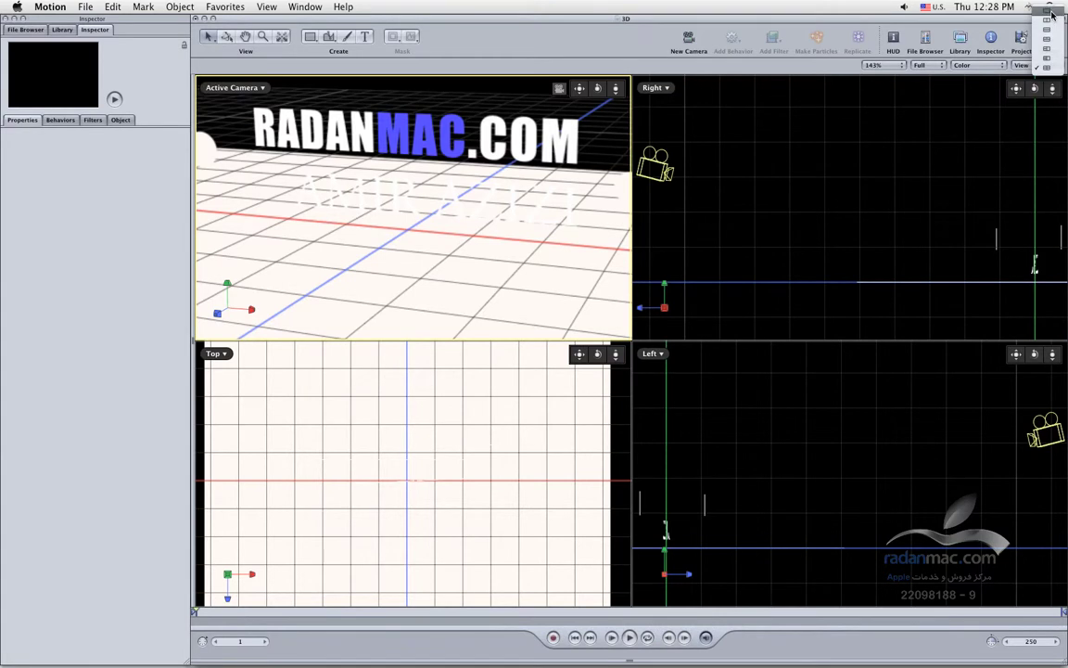
pyautogui.click(1048, 10)
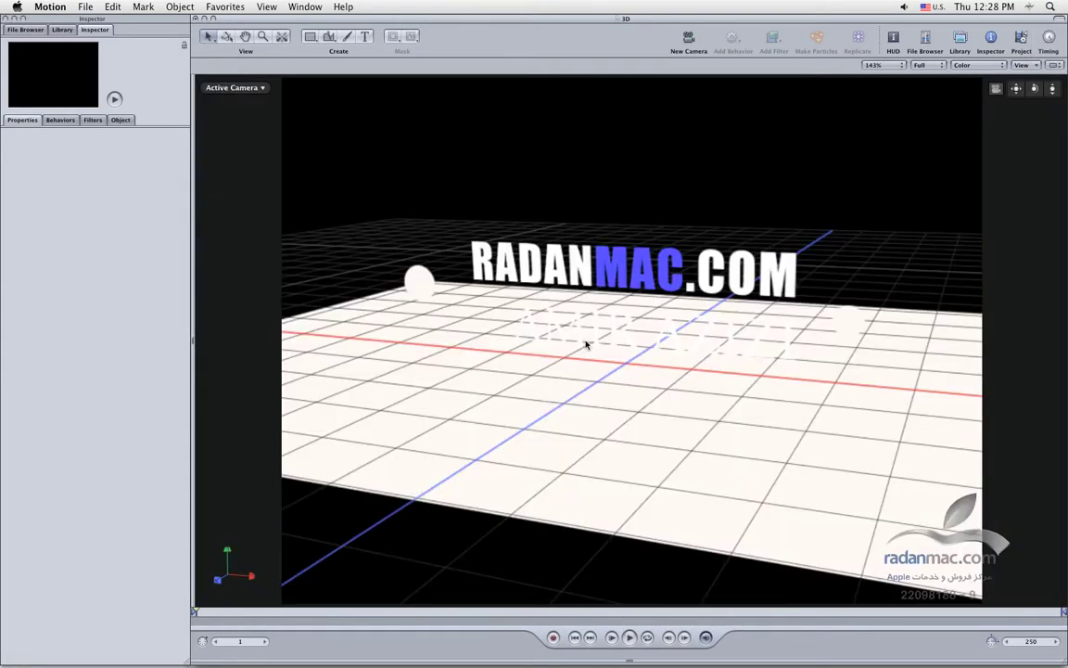
# - Change the floor rectangle's fill color to a medium grey so the titles stand out against it
pyautogui.click(714, 276)
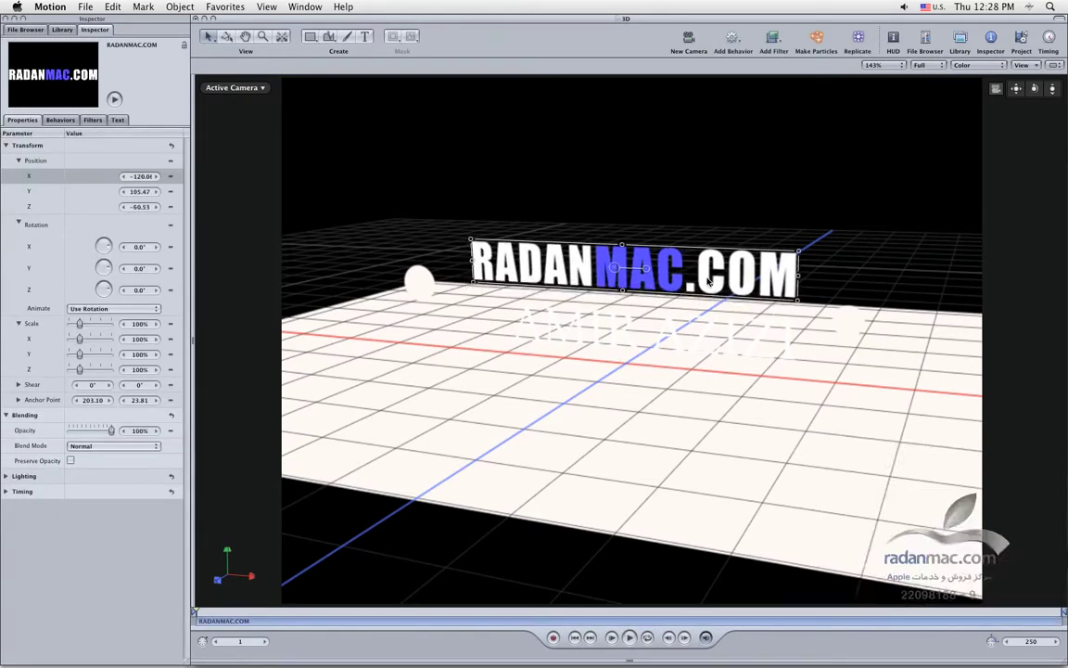
pyautogui.moveTo(1034, 88)
pyautogui.mouseDown()
pyautogui.moveTo(959, 88)
pyautogui.moveTo(1038, 88)
pyautogui.mouseUp()
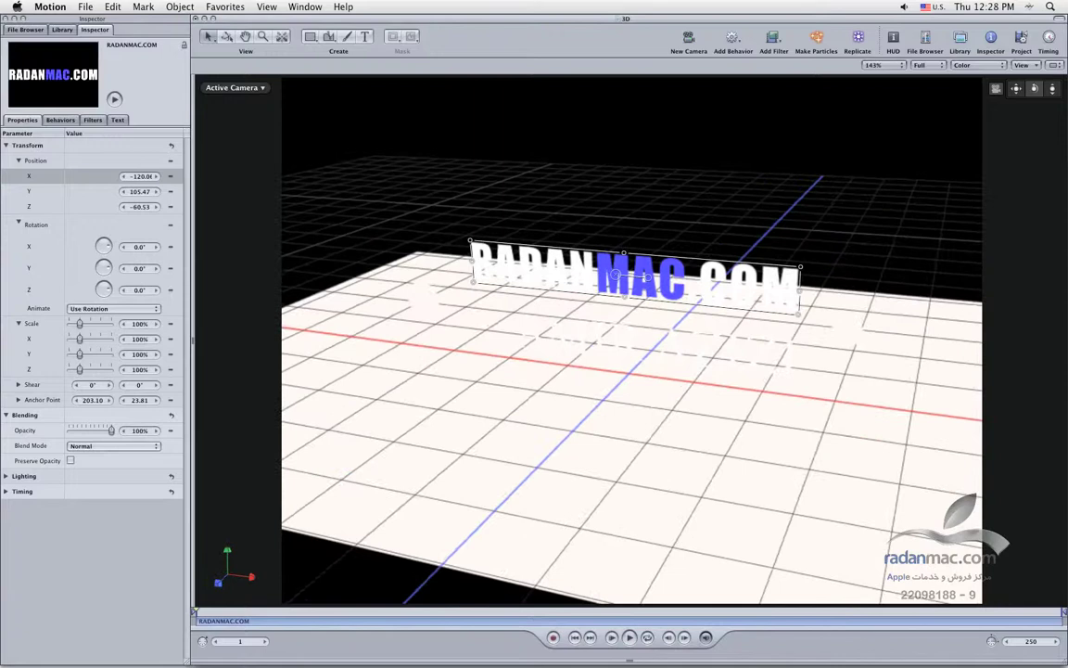
pyautogui.click(696, 436)
pyautogui.press('F7')
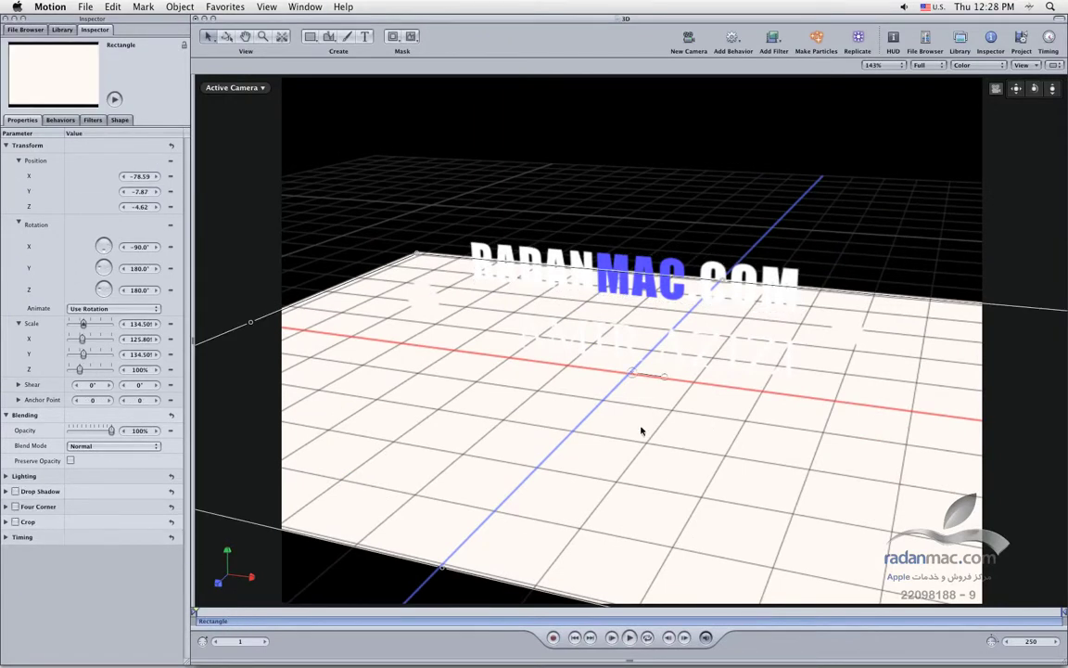
pyautogui.click(998, 468)
pyautogui.click(267, 469)
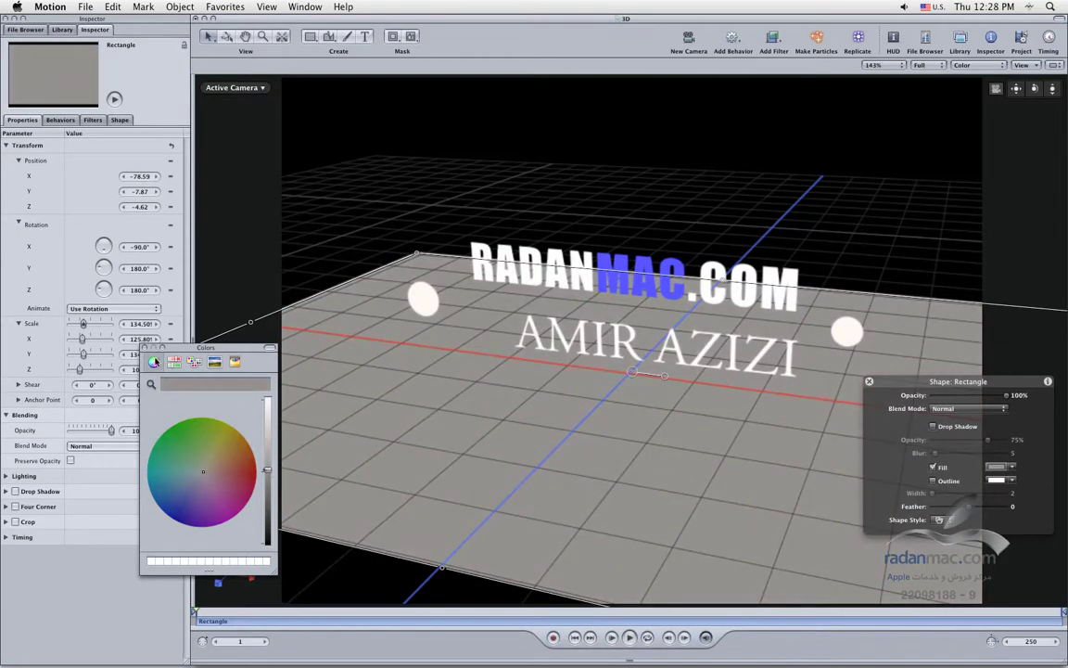
pyautogui.click(146, 347)
pyautogui.click(869, 382)
# - Move the floor back along the depth axis to about Z -61 with the Adjust 3D Transform tool
pyautogui.moveTo(1034, 88)
pyautogui.mouseDown()
pyautogui.moveTo(1015, 79)
pyautogui.moveTo(1034, 107)
pyautogui.mouseUp()
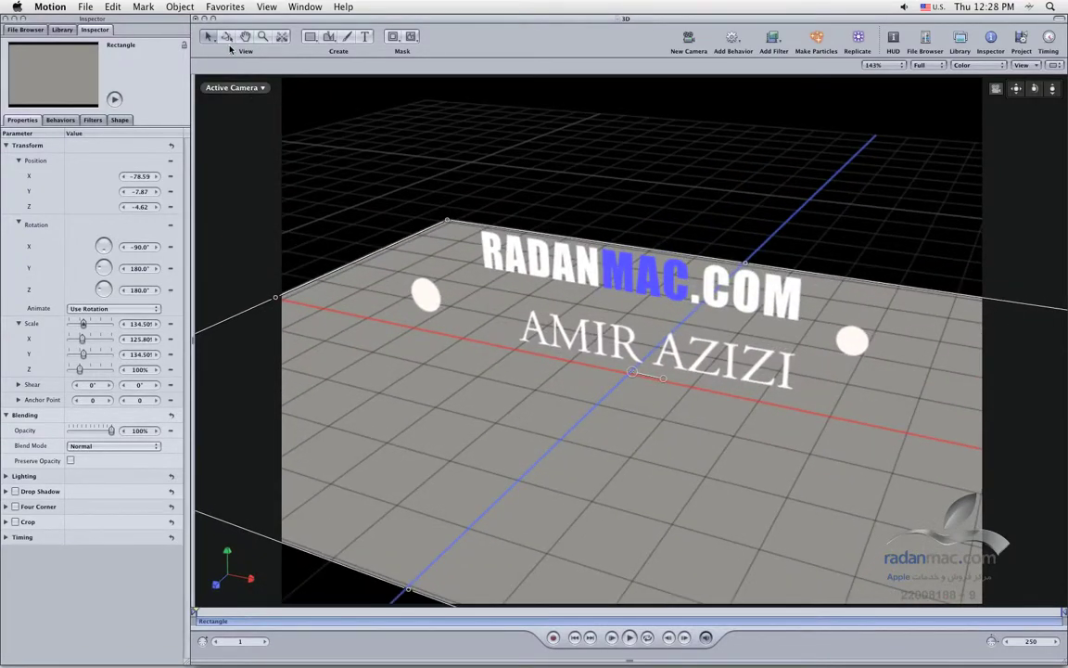
pyautogui.click(226, 37)
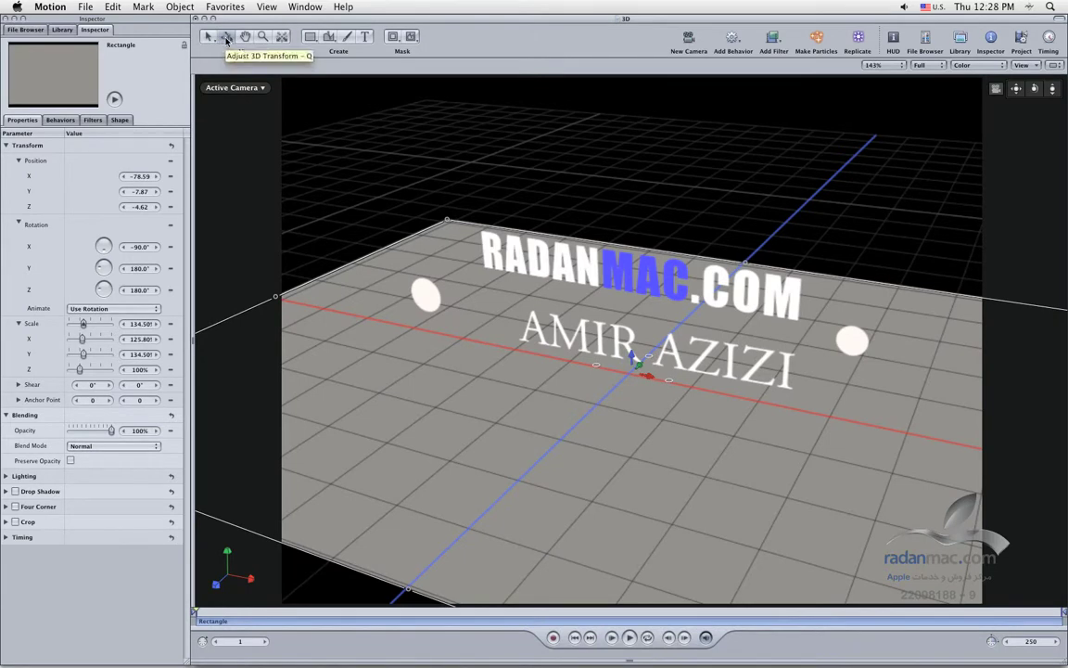
pyautogui.moveTo(642, 371); pyautogui.dragTo(661, 362)
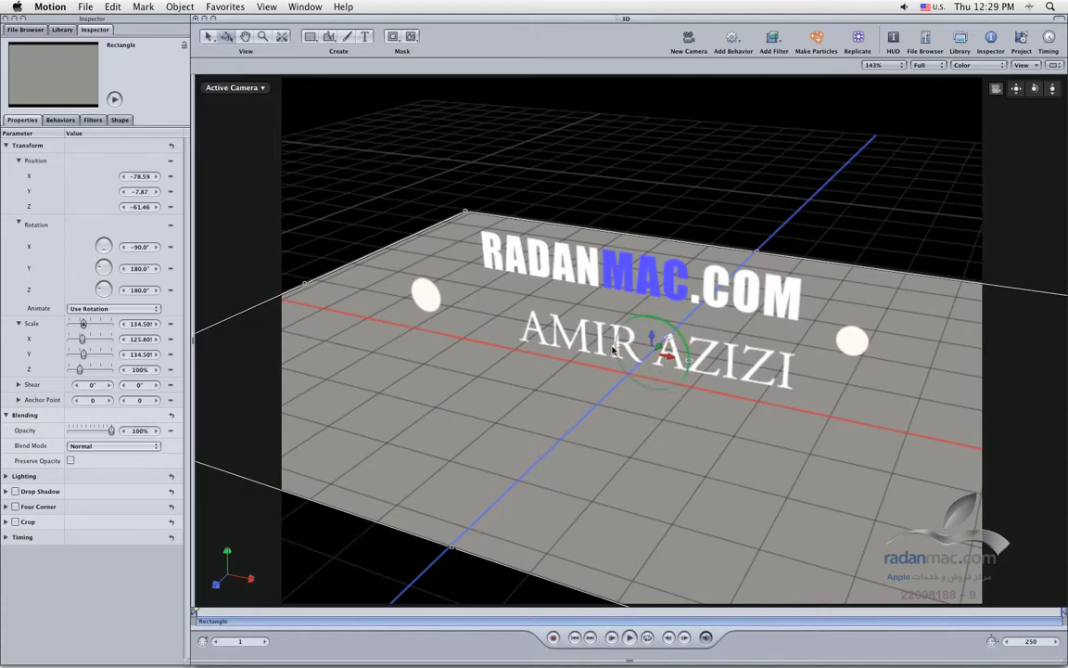
# - Try rotating the floor about its different axes with the 3D rotation rings, undoing the trial rotations
pyautogui.moveTo(615, 350); pyautogui.dragTo(673, 329)
pyautogui.press('super+z')
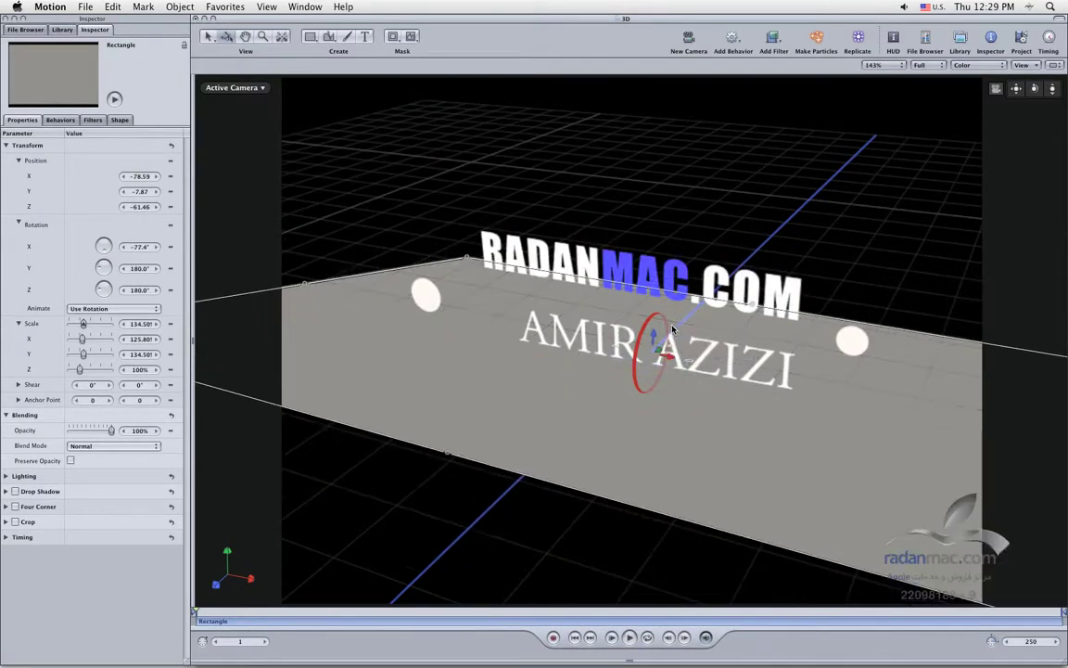
pyautogui.press('super+z')
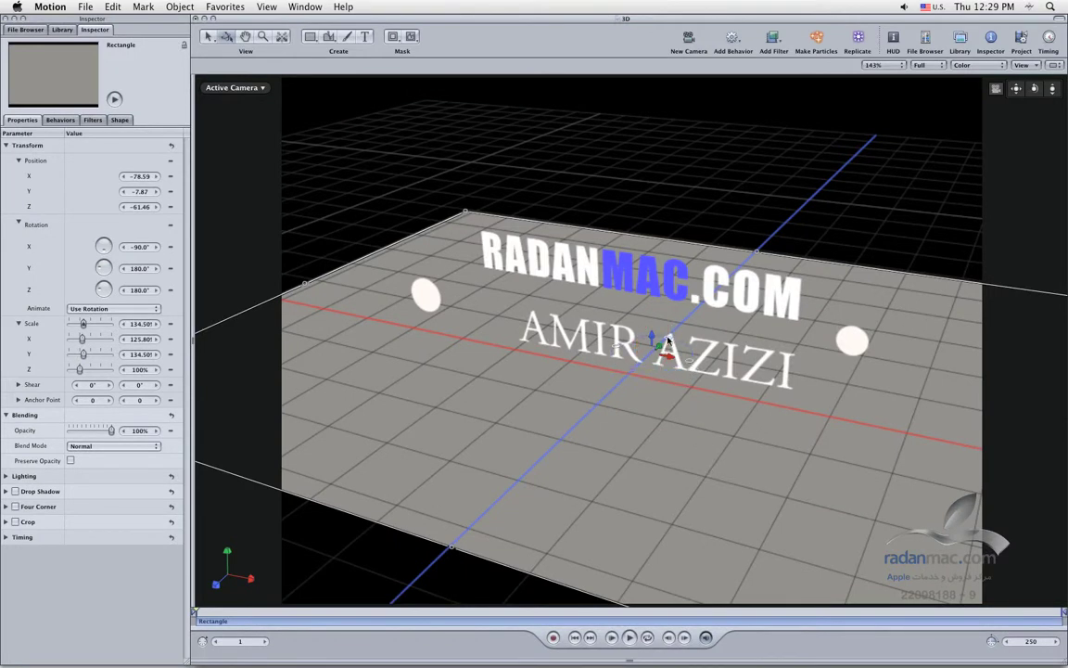
pyautogui.press('super')
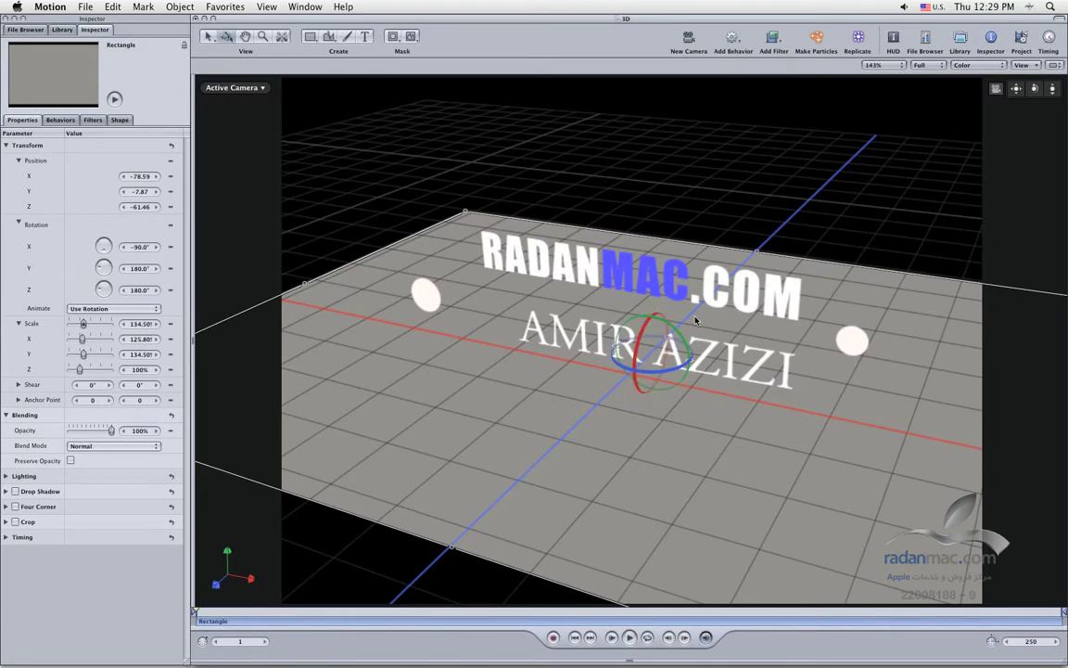
pyautogui.moveTo(664, 370)
pyautogui.mouseDown()
pyautogui.moveTo(649, 369)
pyautogui.moveTo(671, 372)
pyautogui.mouseUp()
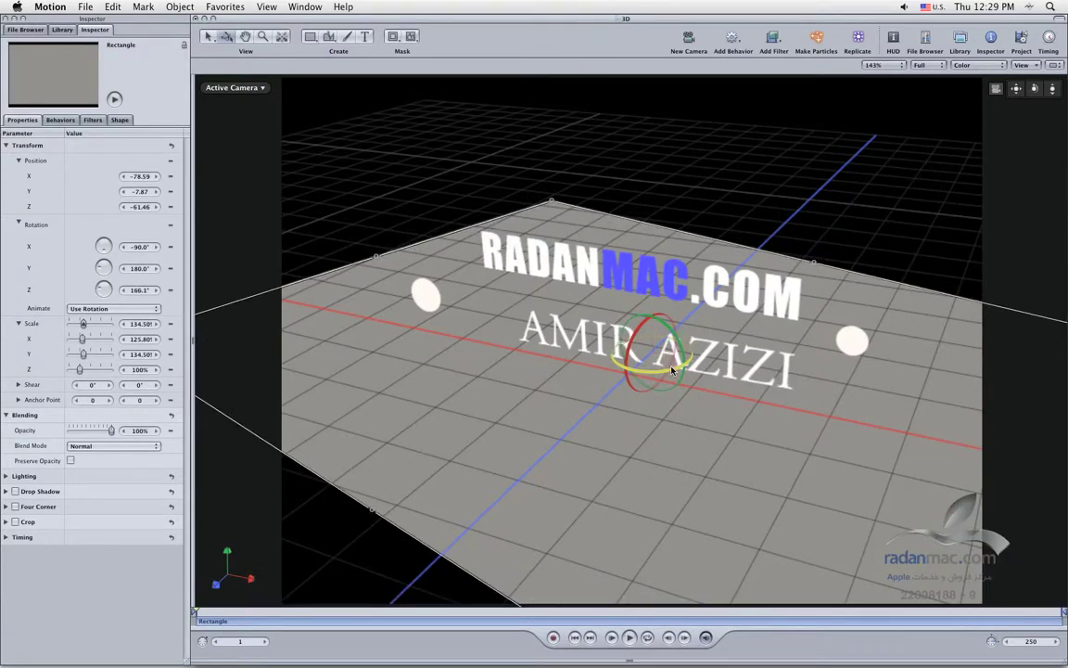
pyautogui.press('super+z')
pyautogui.moveTo(669, 329); pyautogui.dragTo(690, 356)
pyautogui.press('super+z')
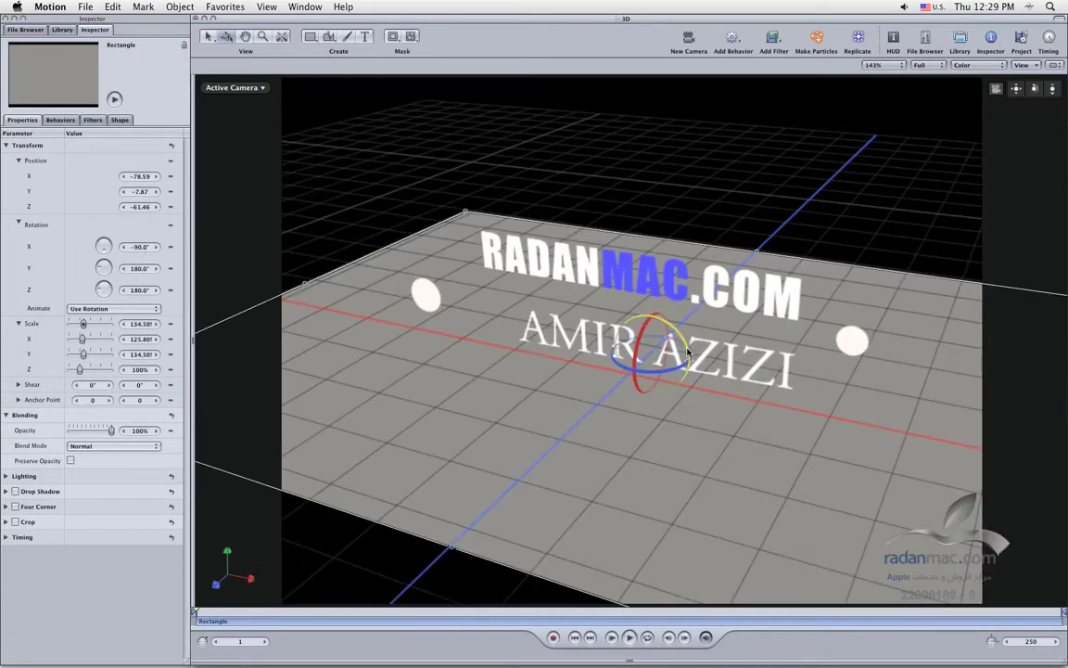
pyautogui.moveTo(641, 325); pyautogui.dragTo(591, 273)
pyautogui.moveTo(634, 332); pyautogui.dragTo(642, 339)
# - Add a new light to the scene and raise it above the floor, close to the RADANMAC.COM title
pyautogui.click(780, 214)
pyautogui.moveTo(1035, 88)
pyautogui.mouseDown()
pyautogui.moveTo(955, 84)
pyautogui.moveTo(1052, 92)
pyautogui.moveTo(1042, 89)
pyautogui.mouseUp()
pyautogui.moveTo(642, 352); pyautogui.dragTo(712, 361)
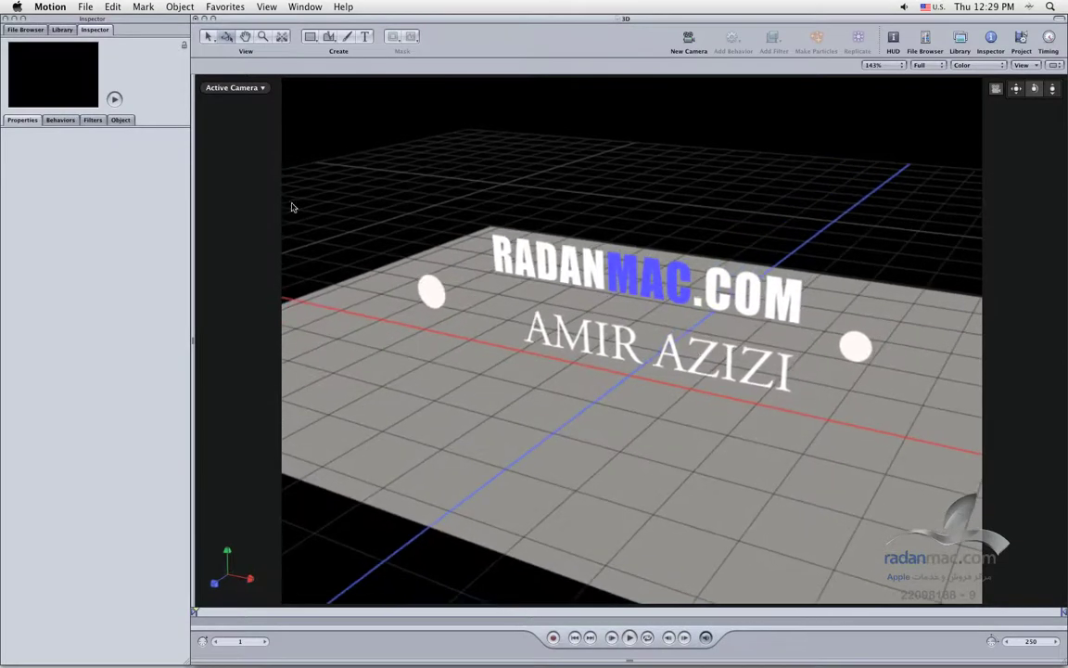
pyautogui.click(169, 5)
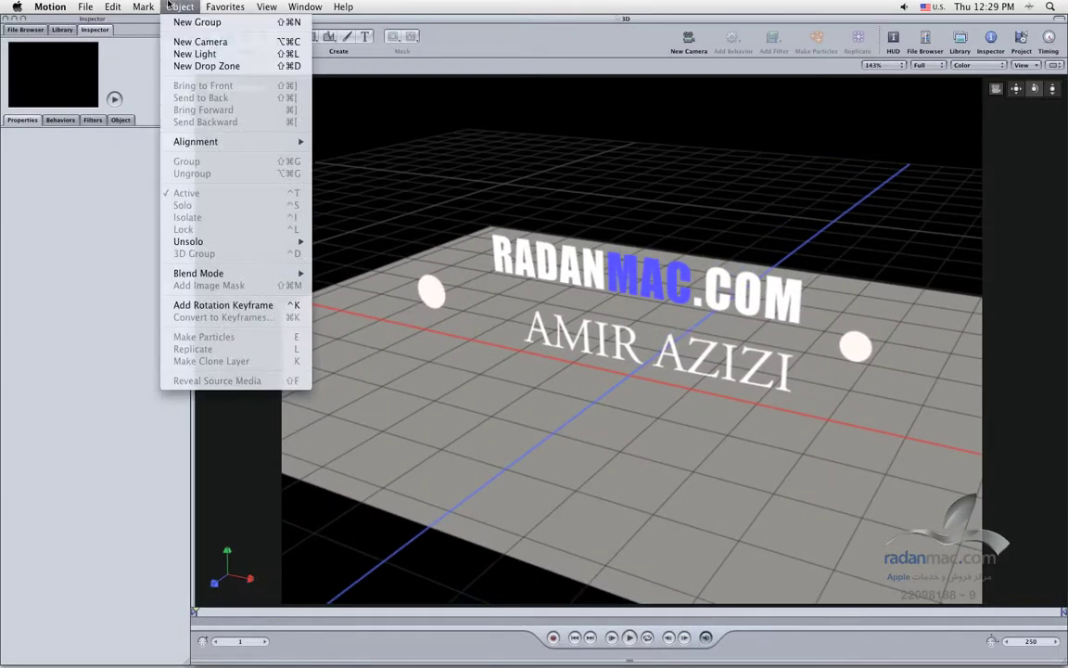
pyautogui.click(195, 54)
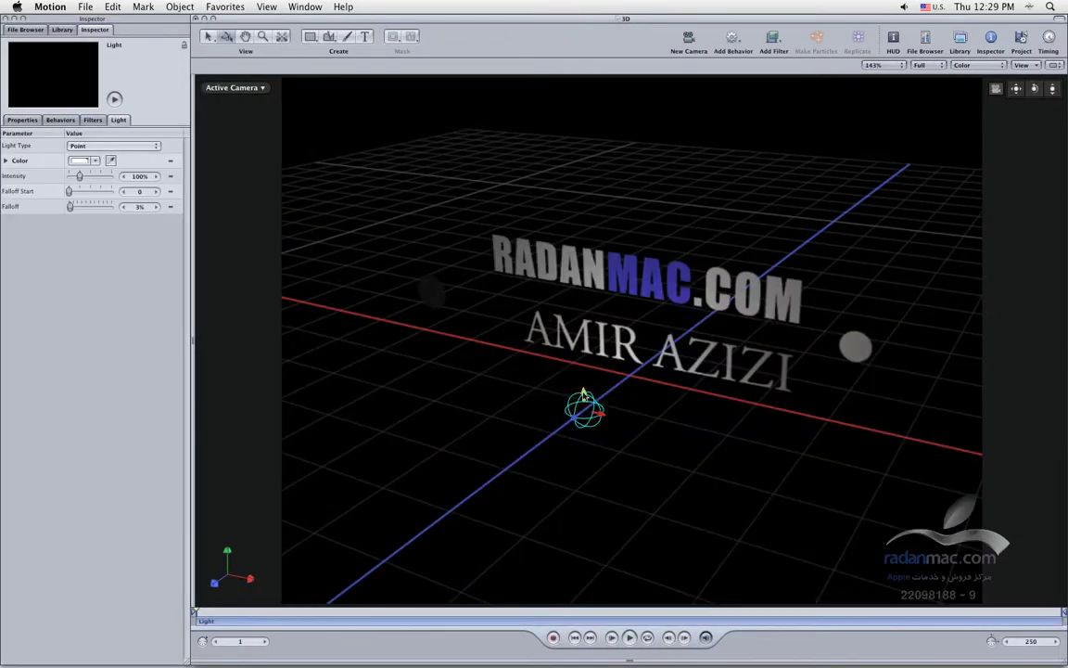
pyautogui.moveTo(584, 408); pyautogui.dragTo(539, 282)
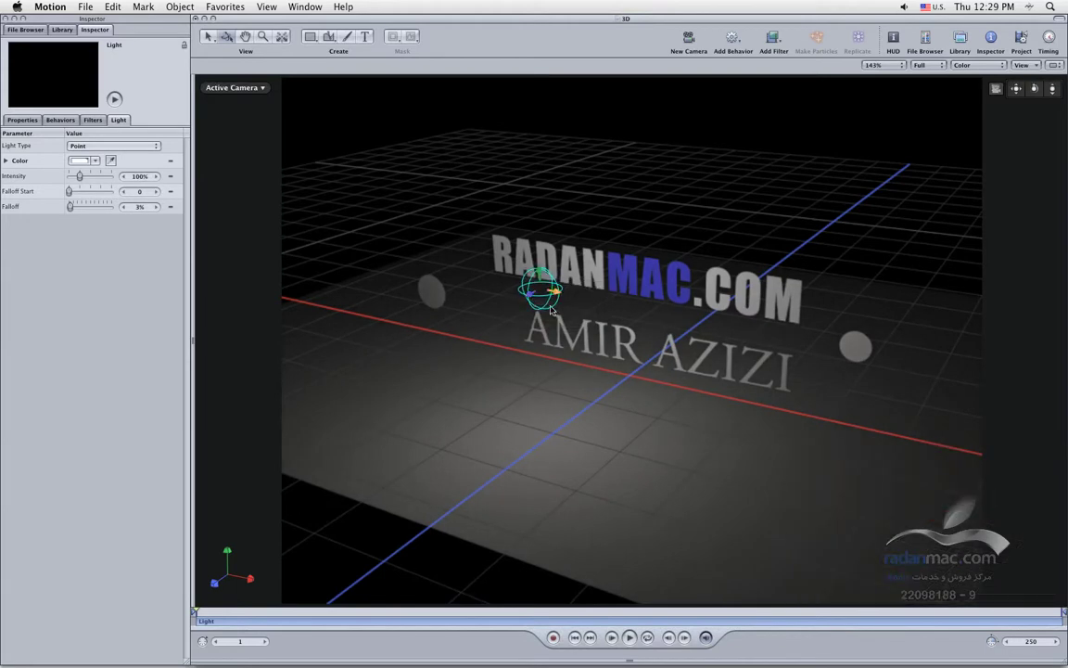
pyautogui.click(100, 145)
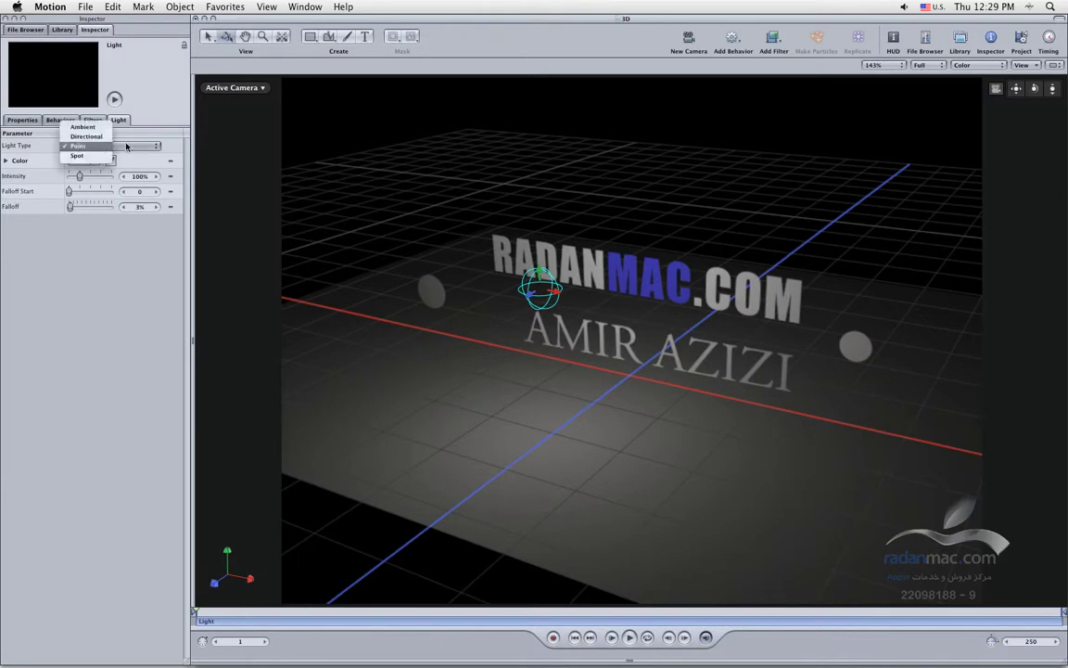
pyautogui.click(108, 253)
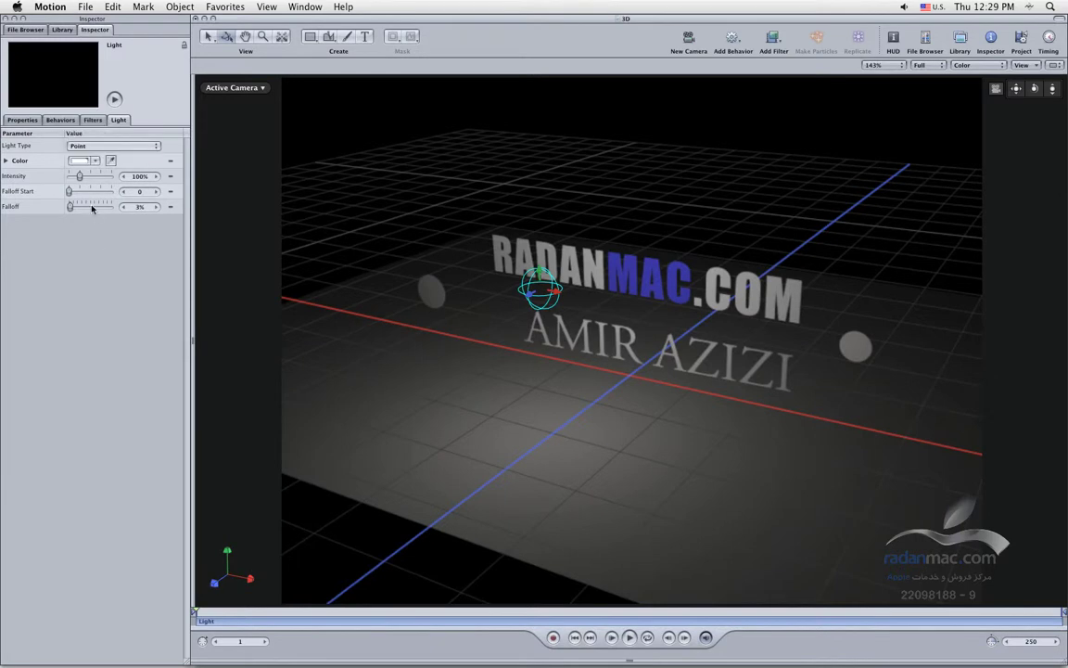
pyautogui.click(145, 147)
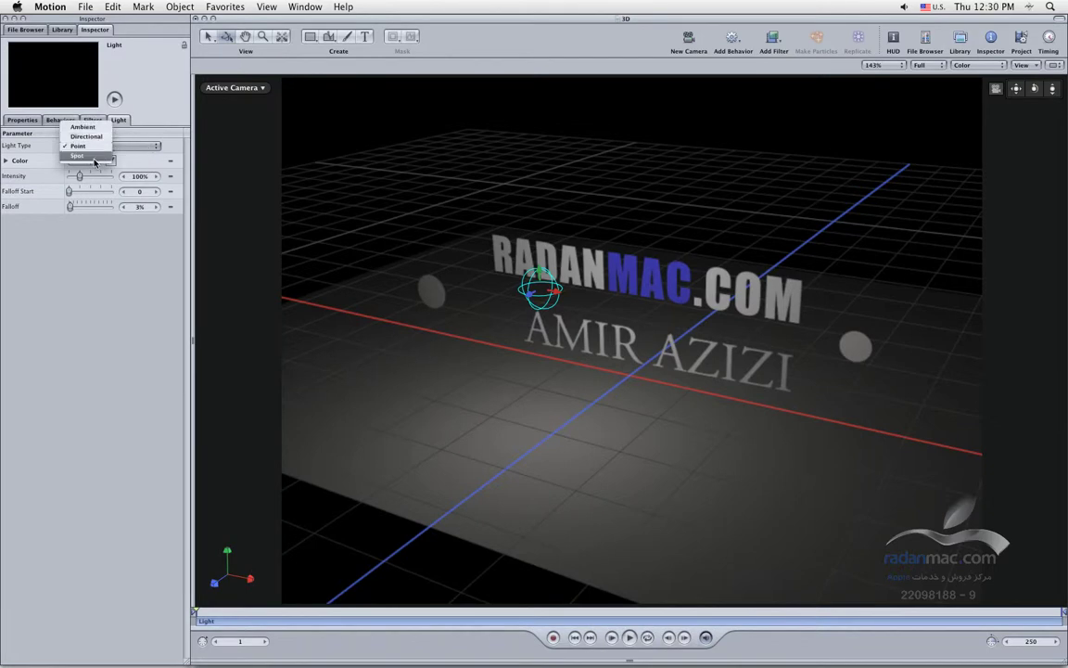
pyautogui.click(98, 242)
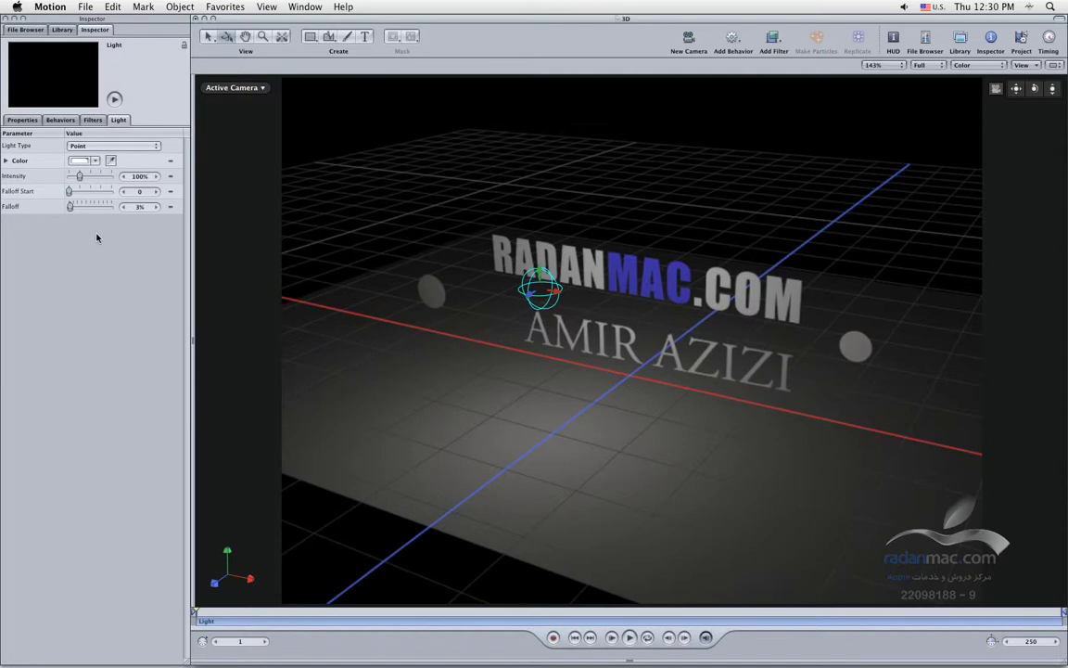
# - Set the point light's intensity to 122% and shift the light toward the start of the RADANMAC.COM title
pyautogui.click(155, 178)
pyautogui.moveTo(81, 178); pyautogui.dragTo(82, 180)
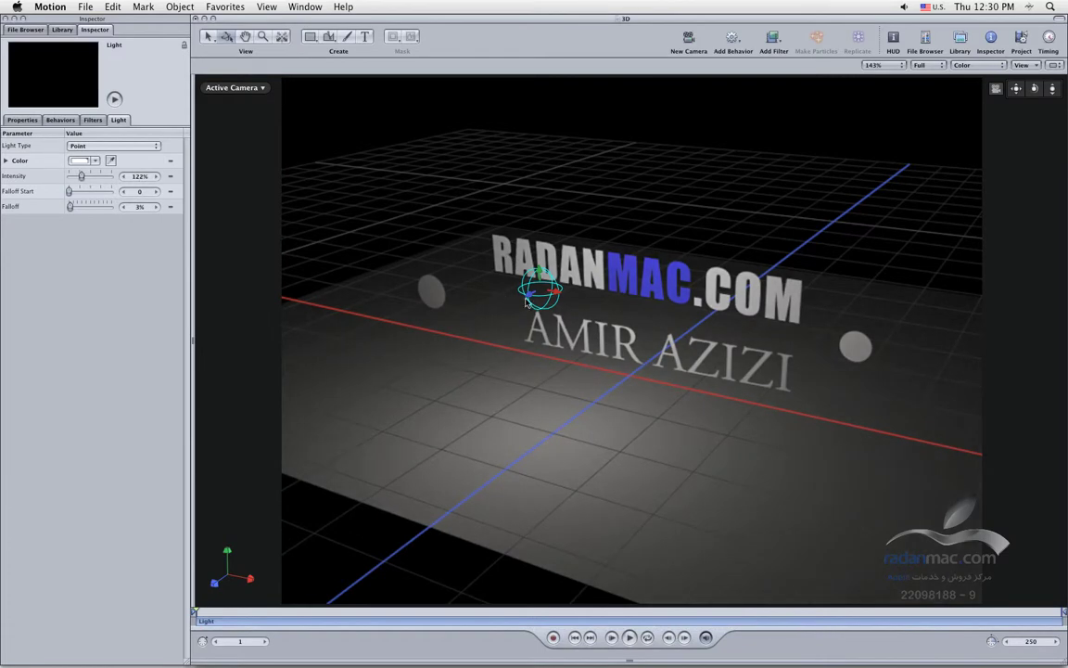
pyautogui.moveTo(534, 298)
pyautogui.mouseDown()
pyautogui.moveTo(522, 291)
pyautogui.moveTo(498, 305)
pyautogui.moveTo(540, 289)
pyautogui.moveTo(507, 298)
pyautogui.moveTo(517, 299)
pyautogui.mouseUp()
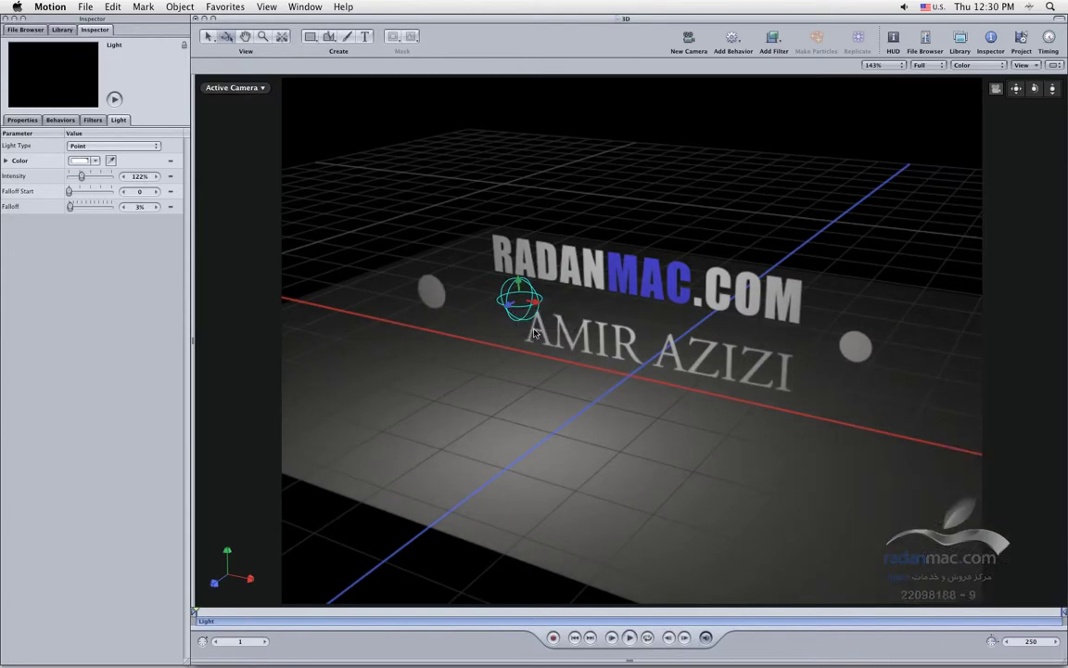
pyautogui.moveTo(529, 306); pyautogui.dragTo(536, 383)
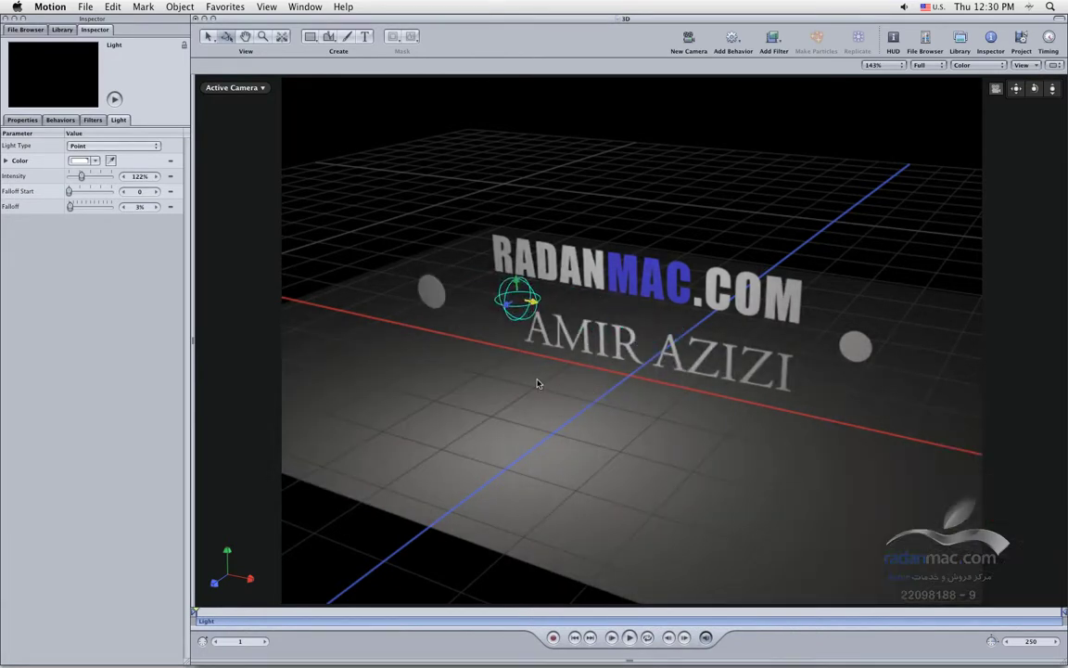
# - Turn off lighting shading for the RADANMAC.COM title
pyautogui.click(579, 271)
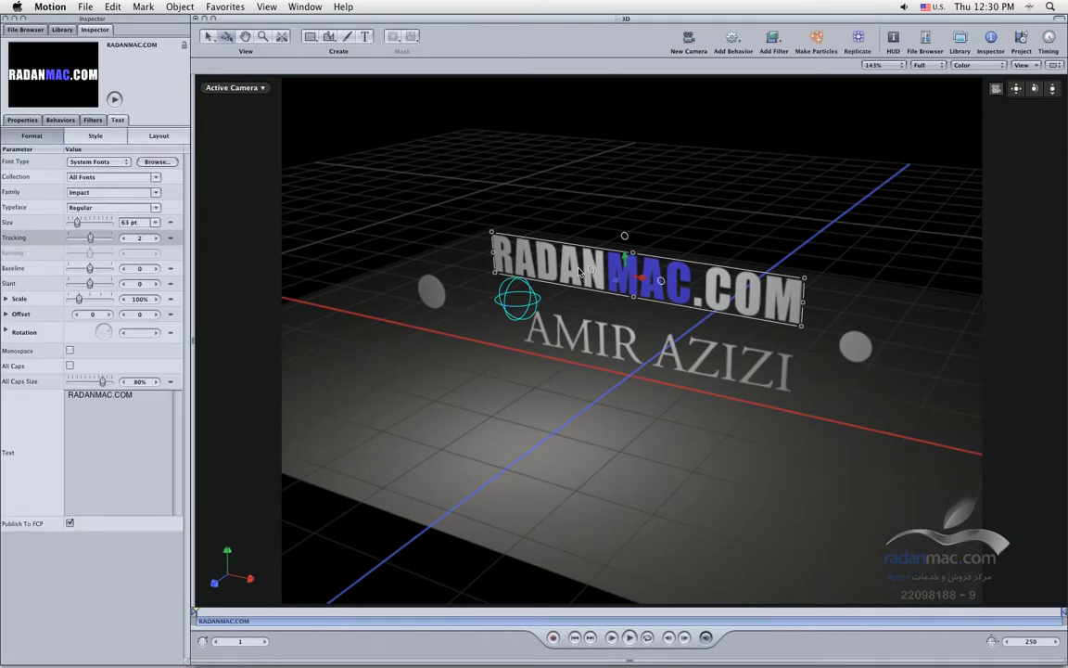
pyautogui.click(60, 120)
pyautogui.click(23, 119)
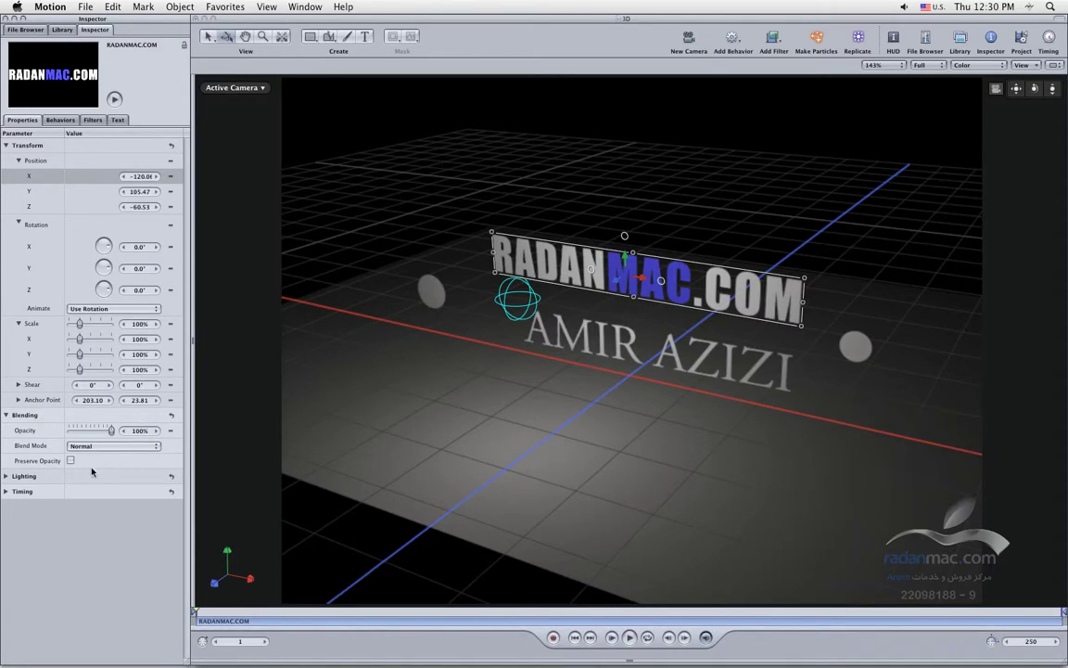
pyautogui.click(6, 476)
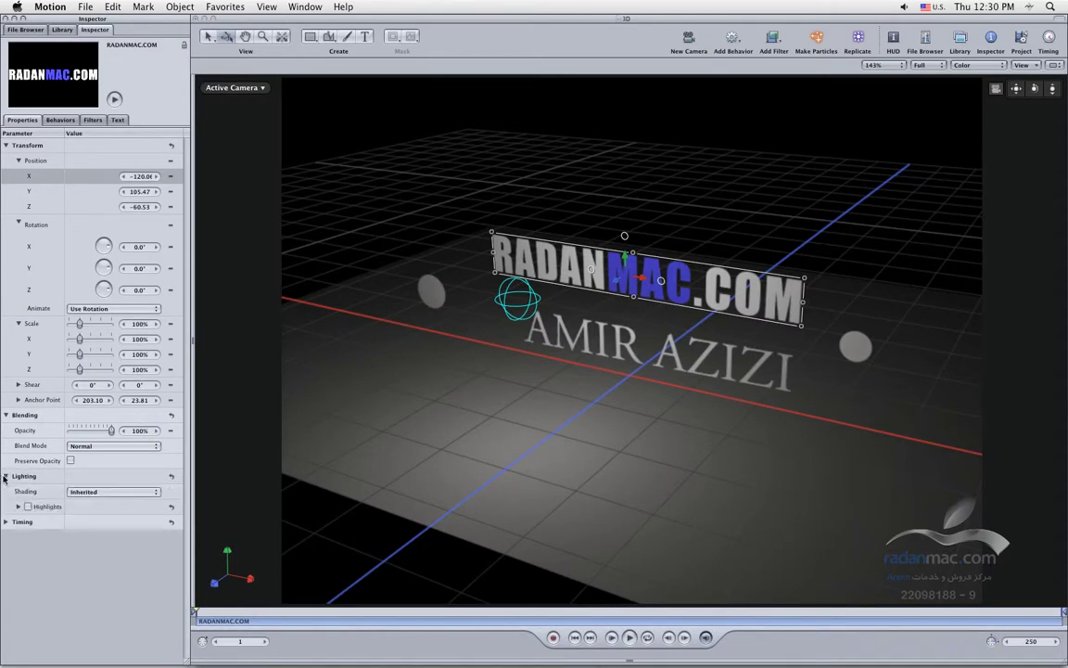
pyautogui.click(134, 499)
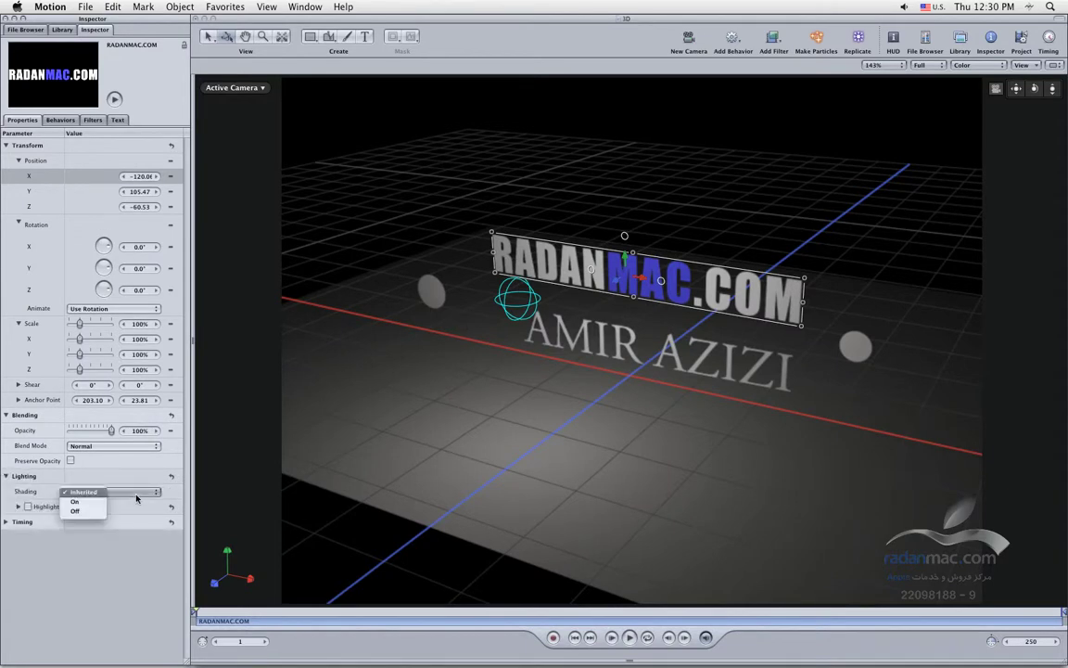
pyautogui.click(82, 517)
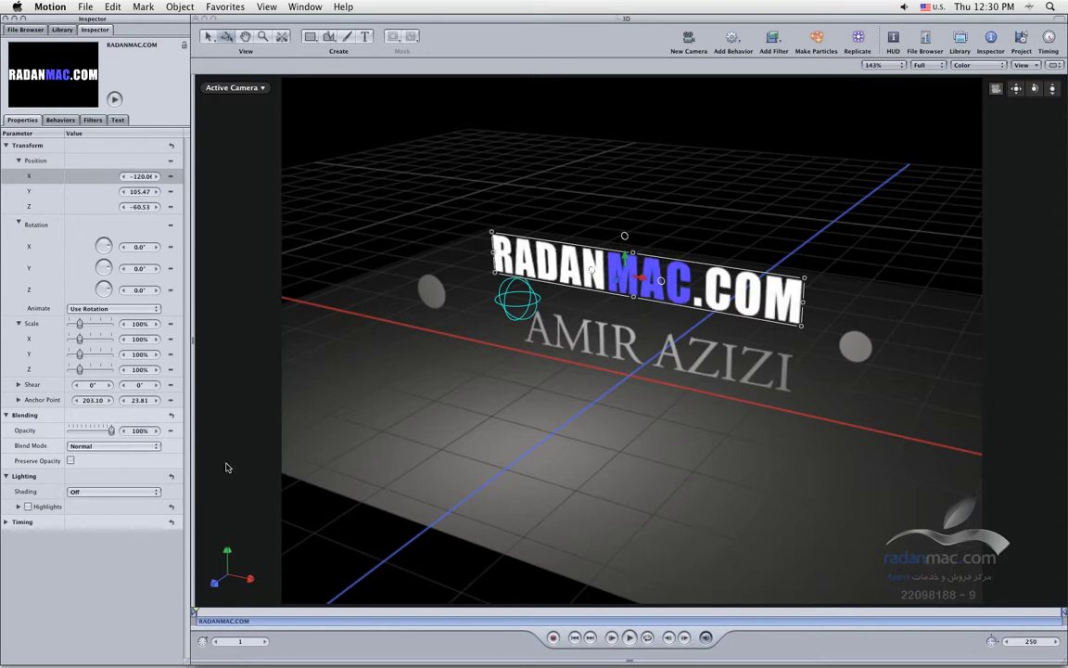
# - Nudge the light slightly, and set the RADANMAC.COM title's lighting shading to Inherited with highlights enabled
pyautogui.click(528, 304)
pyautogui.moveTo(508, 310); pyautogui.dragTo(496, 338)
pyautogui.click(588, 278)
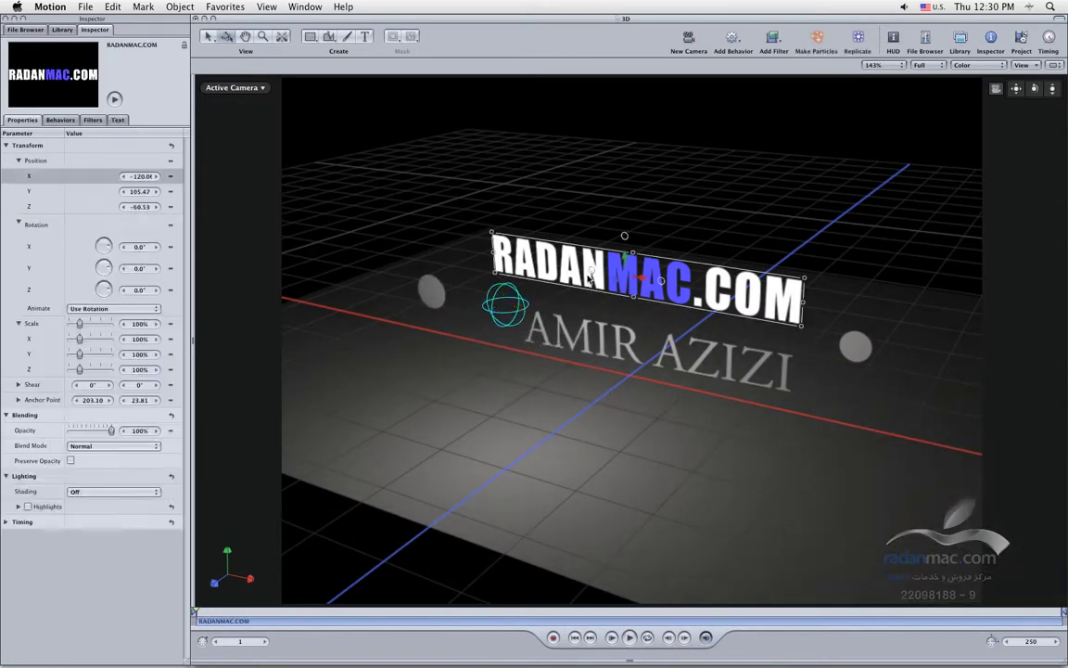
pyautogui.click(123, 492)
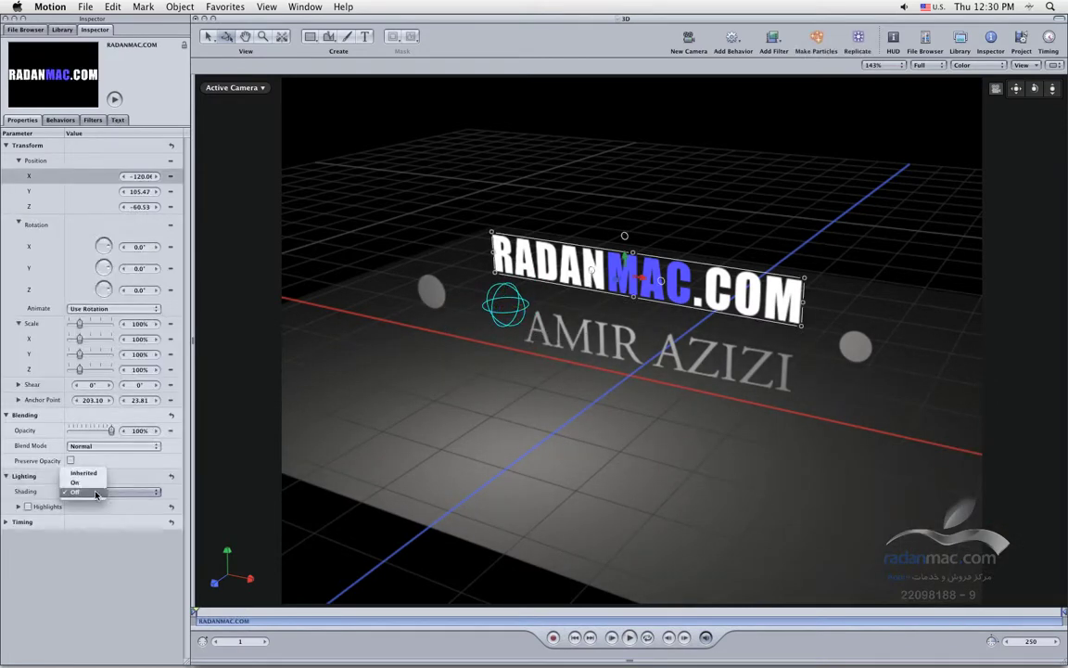
pyautogui.click(92, 474)
pyautogui.click(28, 506)
pyautogui.click(18, 508)
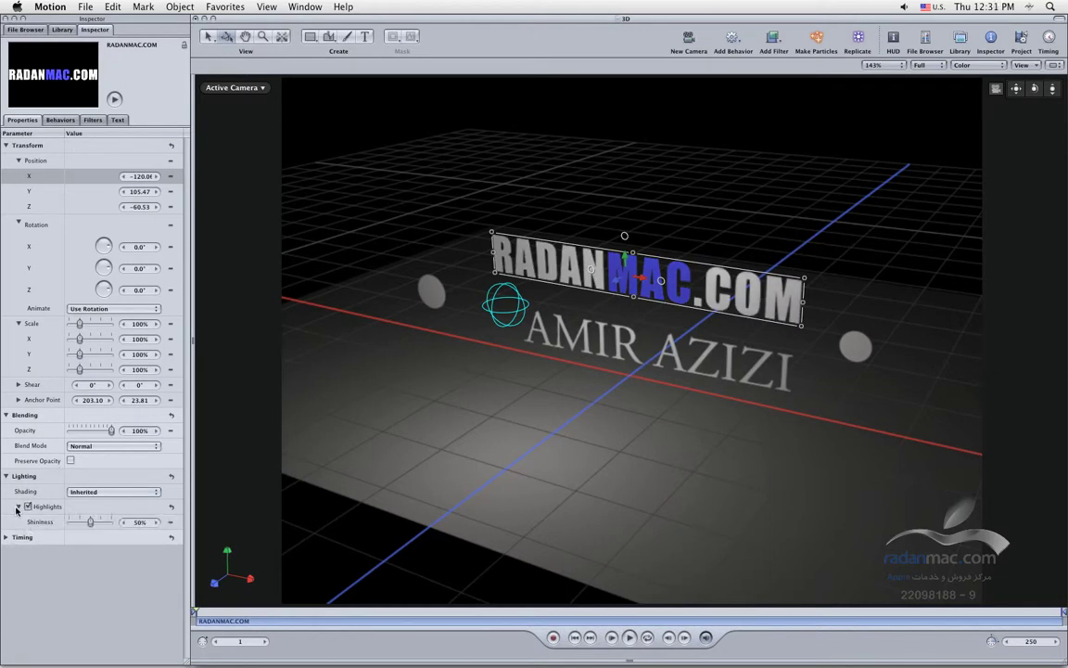
# - Move the light to the .COM end of the RADANMAC.COM title and set the title's highlight shininess to 100%
pyautogui.click(521, 303)
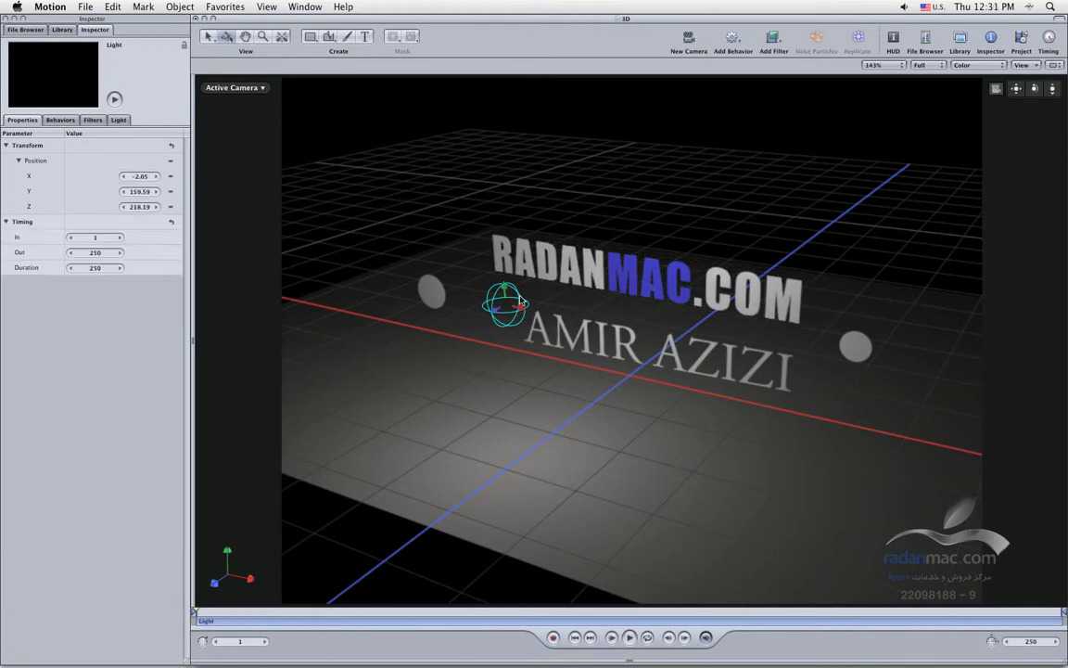
pyautogui.moveTo(521, 302); pyautogui.dragTo(779, 315)
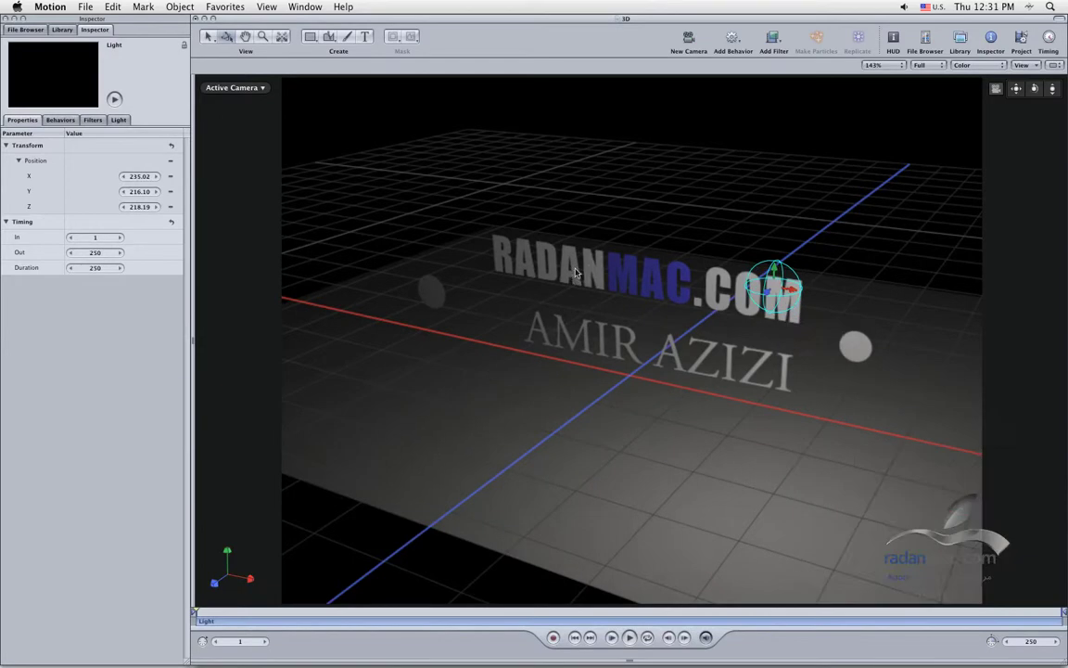
pyautogui.click(532, 252)
pyautogui.moveTo(94, 524); pyautogui.dragTo(128, 525)
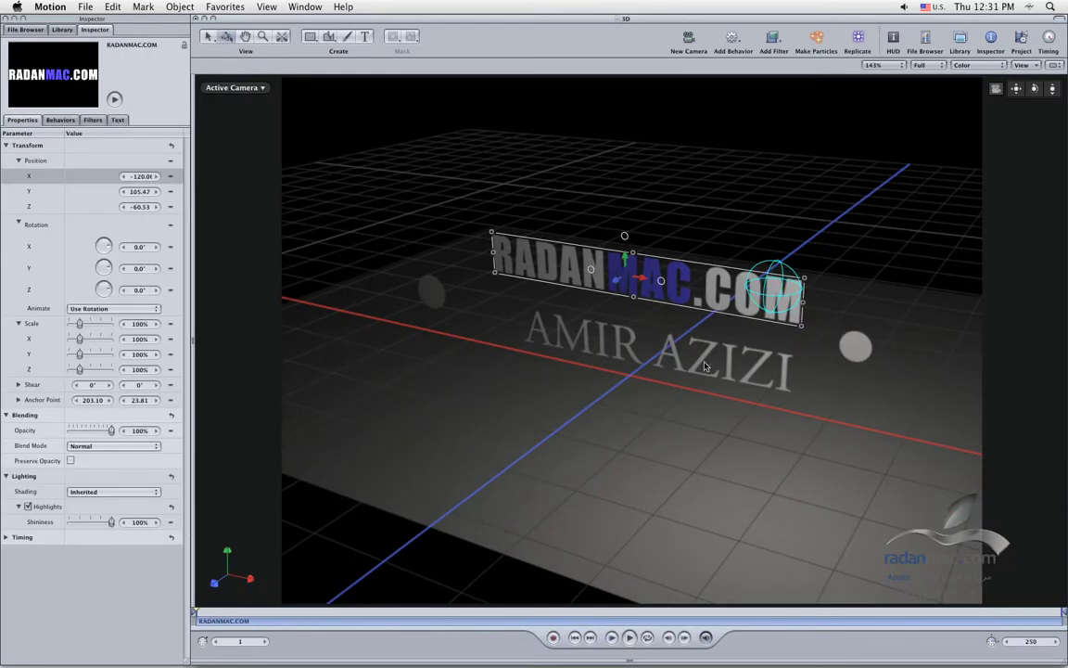
# - Move the light back past the start of the RADANMAC.COM title and lower it to about X -18, Y 94, Z 244
pyautogui.moveTo(783, 272); pyautogui.dragTo(520, 281)
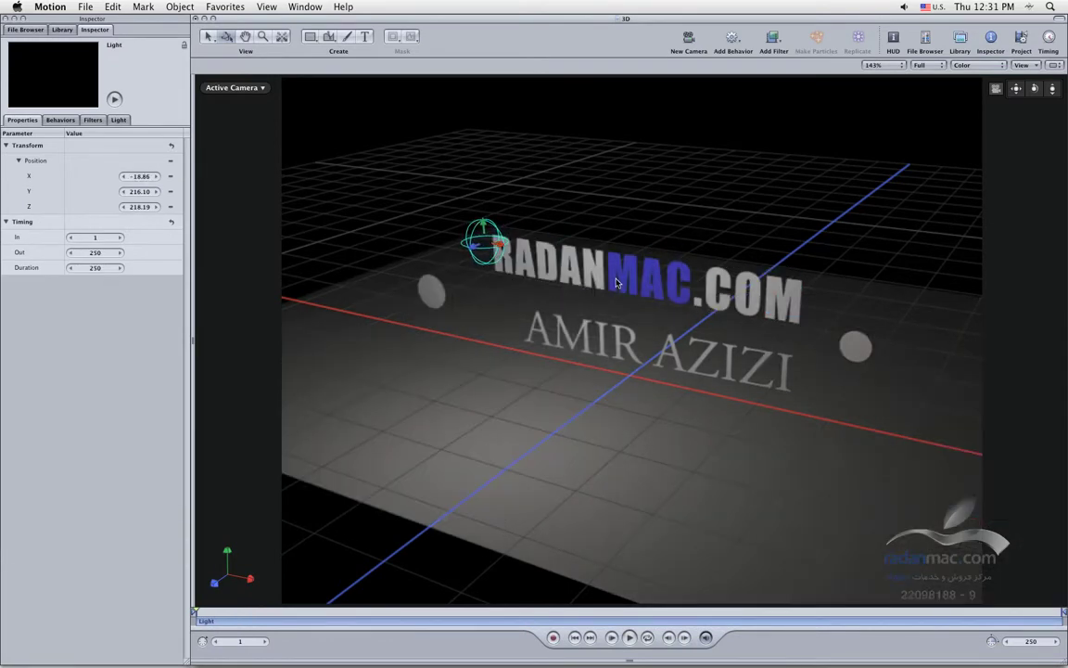
pyautogui.moveTo(461, 254); pyautogui.dragTo(469, 294)
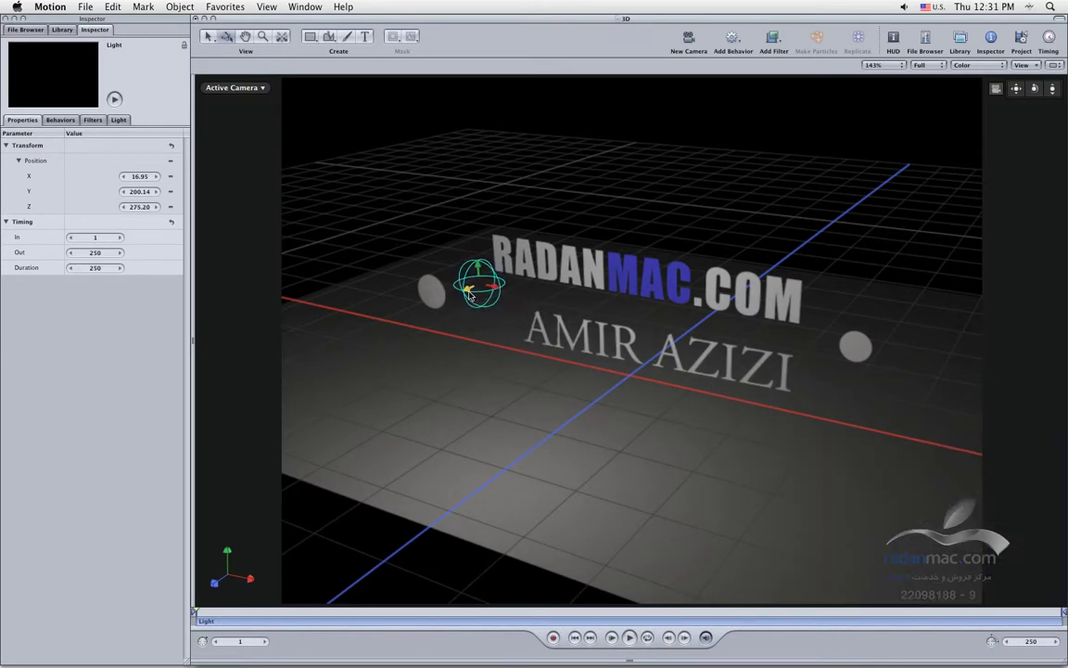
pyautogui.moveTo(478, 270); pyautogui.dragTo(493, 380)
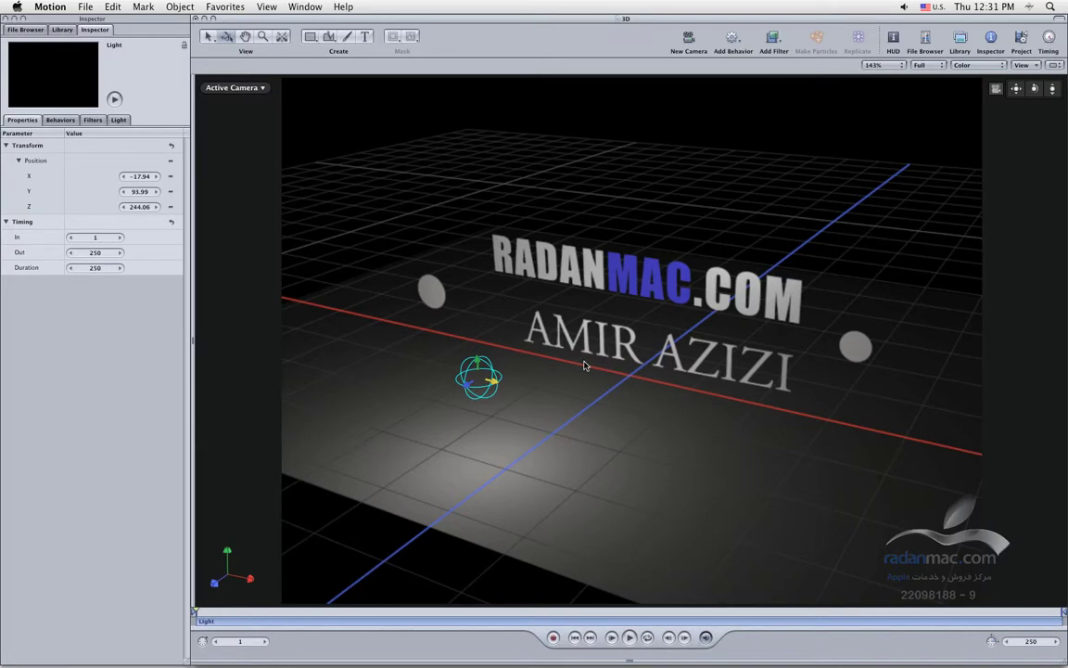
# - Move the name text below the RADANMAC.COM title forward in depth to about Z 93
pyautogui.click(619, 250)
pyautogui.moveTo(680, 280); pyautogui.dragTo(620, 256)
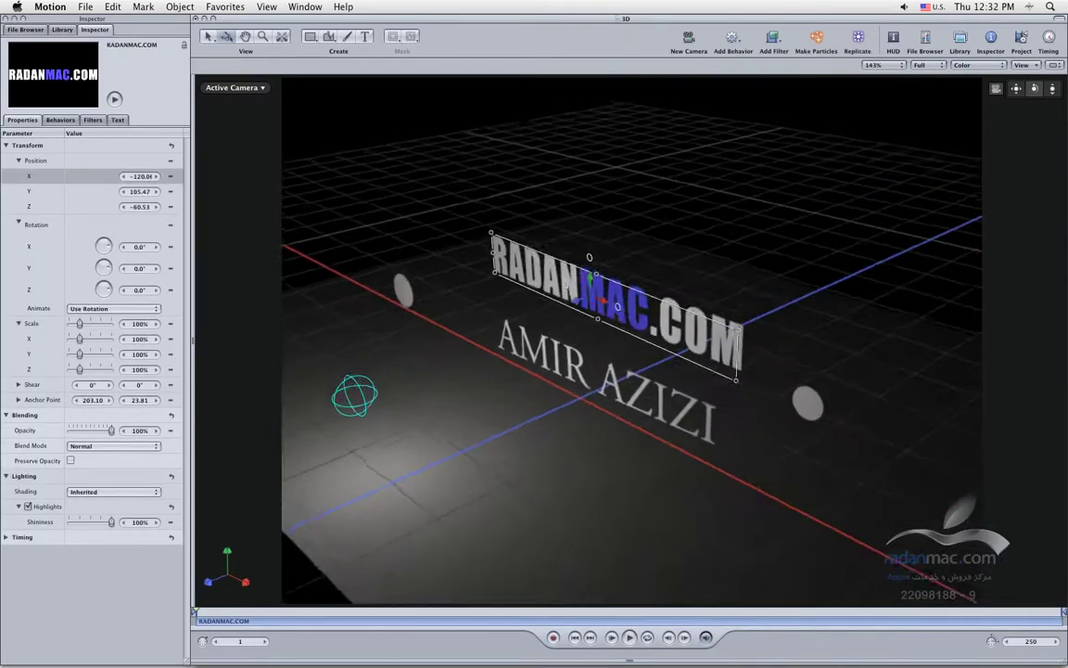
pyautogui.moveTo(1034, 88); pyautogui.dragTo(1009, 88)
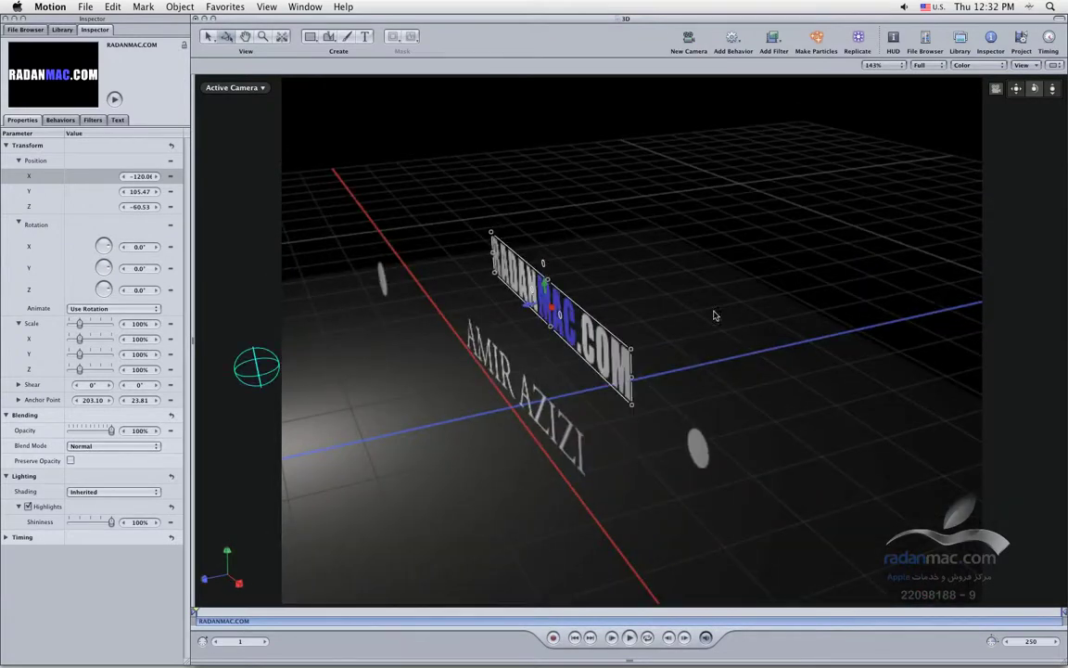
pyautogui.click(469, 365)
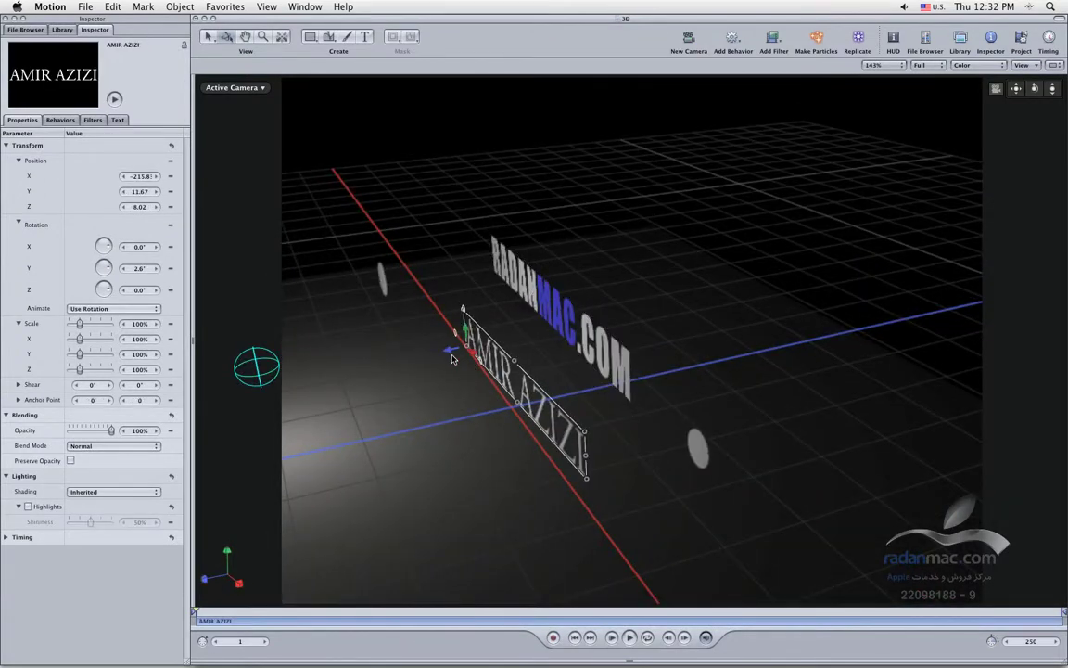
pyautogui.moveTo(447, 350); pyautogui.dragTo(375, 358)
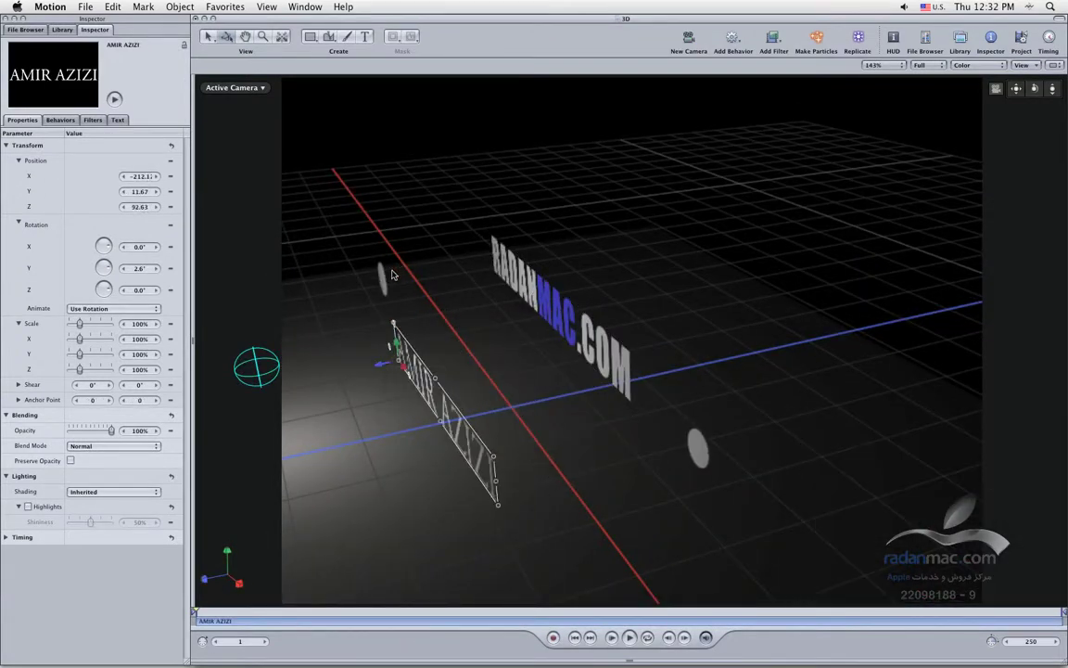
# - Stagger the scene in depth by pulling both circles forward and pushing the RADANMAC.COM title back to about Z -75
pyautogui.click(388, 277)
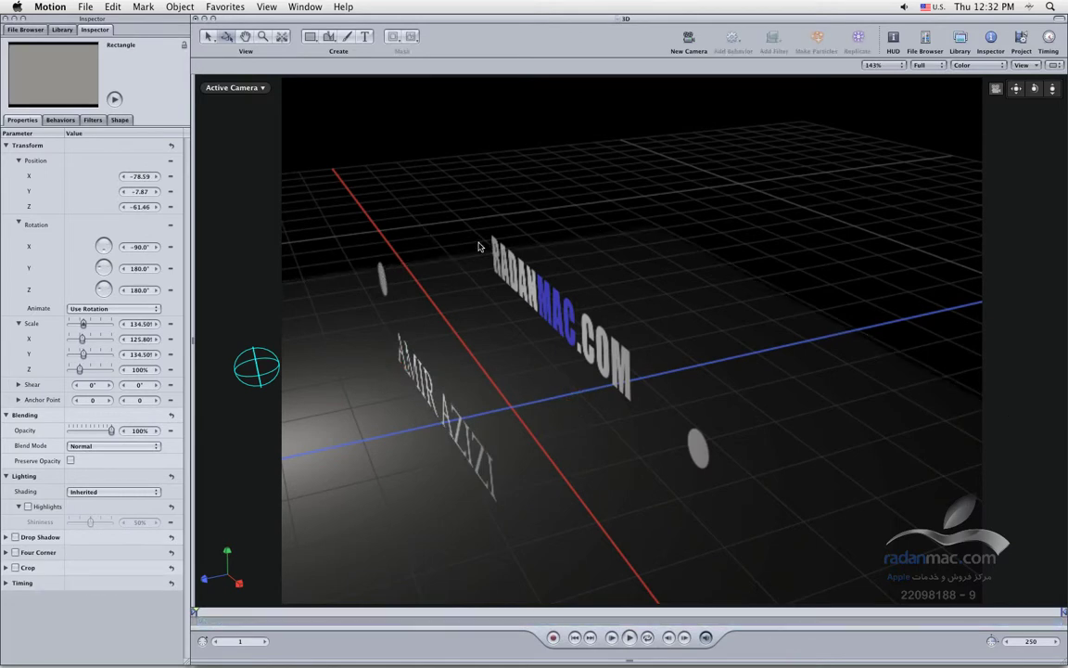
pyautogui.click(386, 277)
pyautogui.moveTo(381, 280); pyautogui.dragTo(303, 281)
pyautogui.click(542, 301)
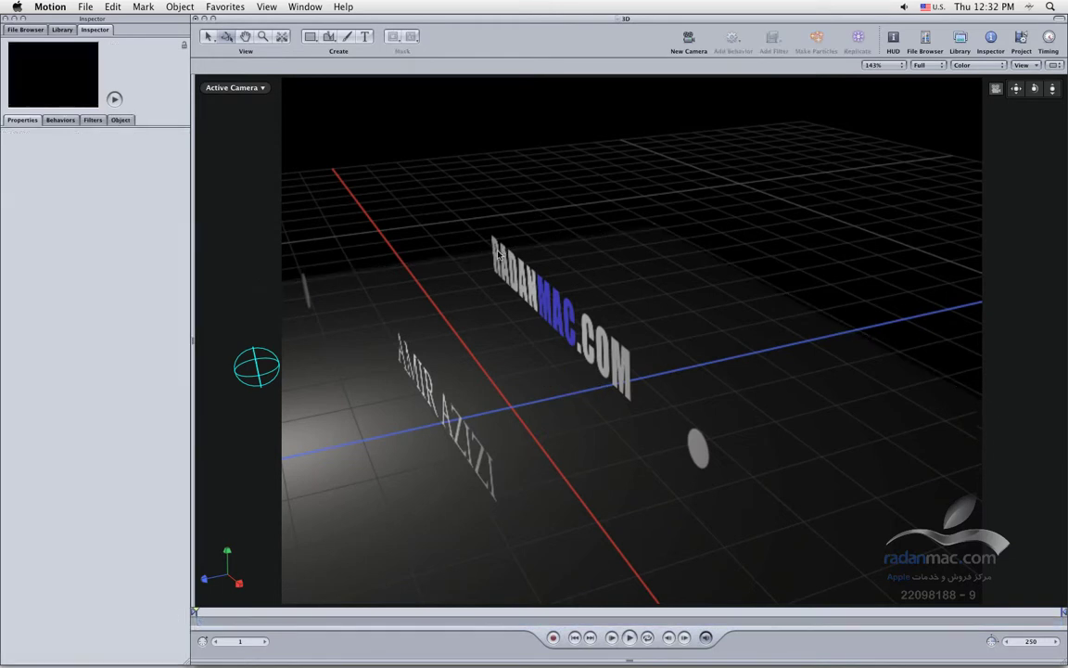
pyautogui.moveTo(529, 304); pyautogui.dragTo(539, 302)
pyautogui.click(705, 455)
pyautogui.moveTo(704, 454); pyautogui.dragTo(610, 475)
# - Orbit and pan the camera to a low frontal view that frames both text lines and both circles
pyautogui.hotkey('shift', 'f')
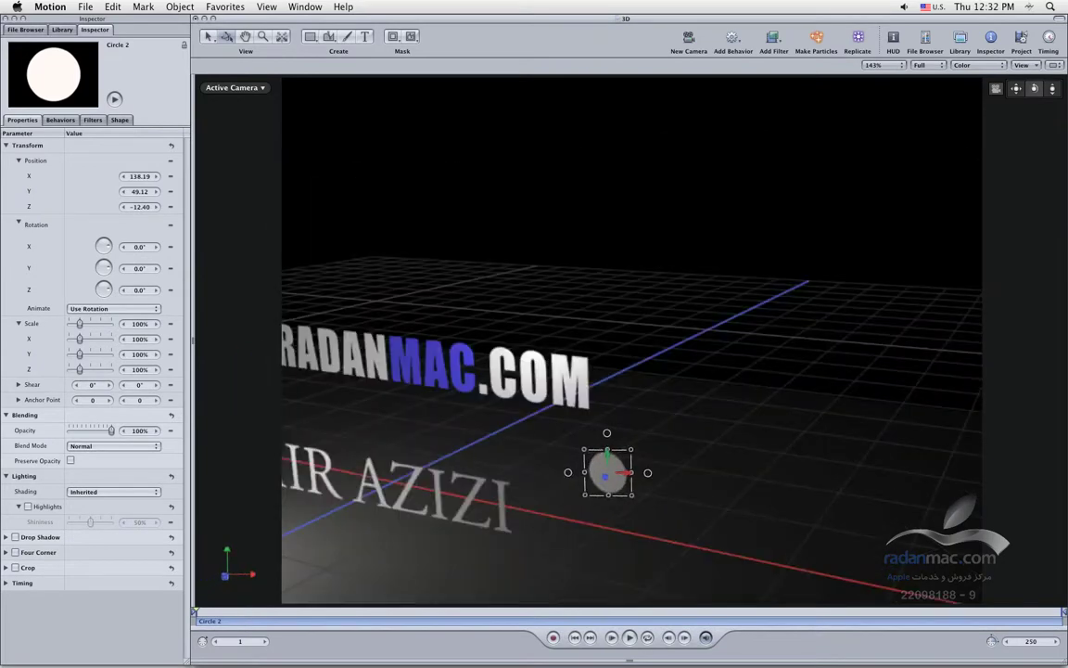
pyautogui.hscroll(2, 704, 471)
pyautogui.hscroll(-5, 704, 470)
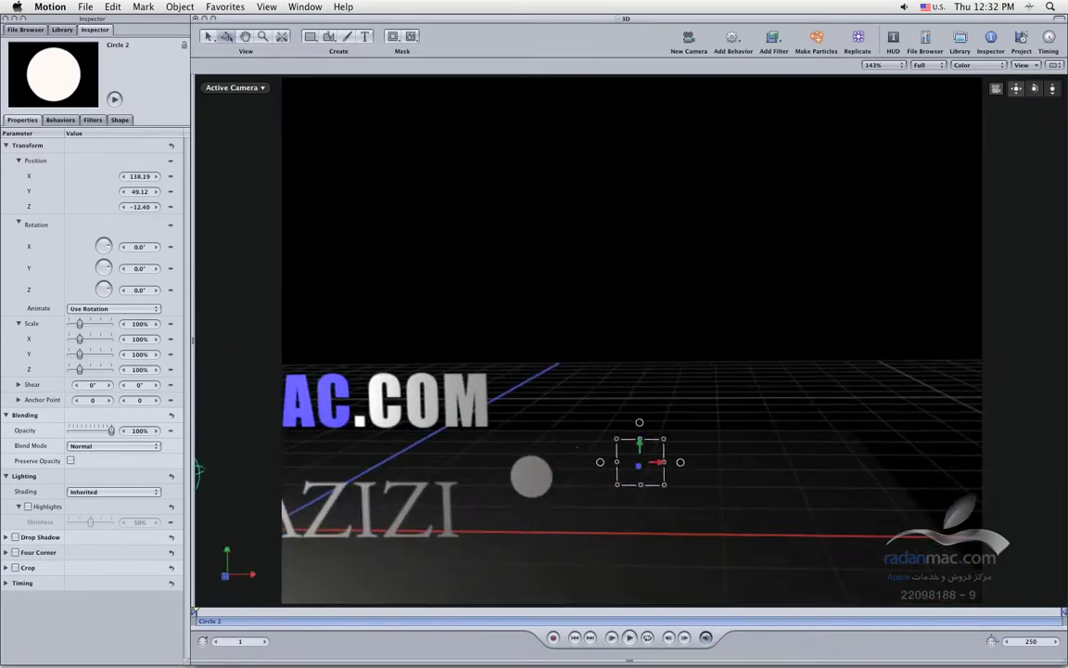
pyautogui.moveTo(1052, 88)
pyautogui.mouseDown()
pyautogui.moveTo(1053, 65)
pyautogui.moveTo(1052, 93)
pyautogui.mouseUp()
pyautogui.moveTo(704, 470); pyautogui.dragTo(714, 470)
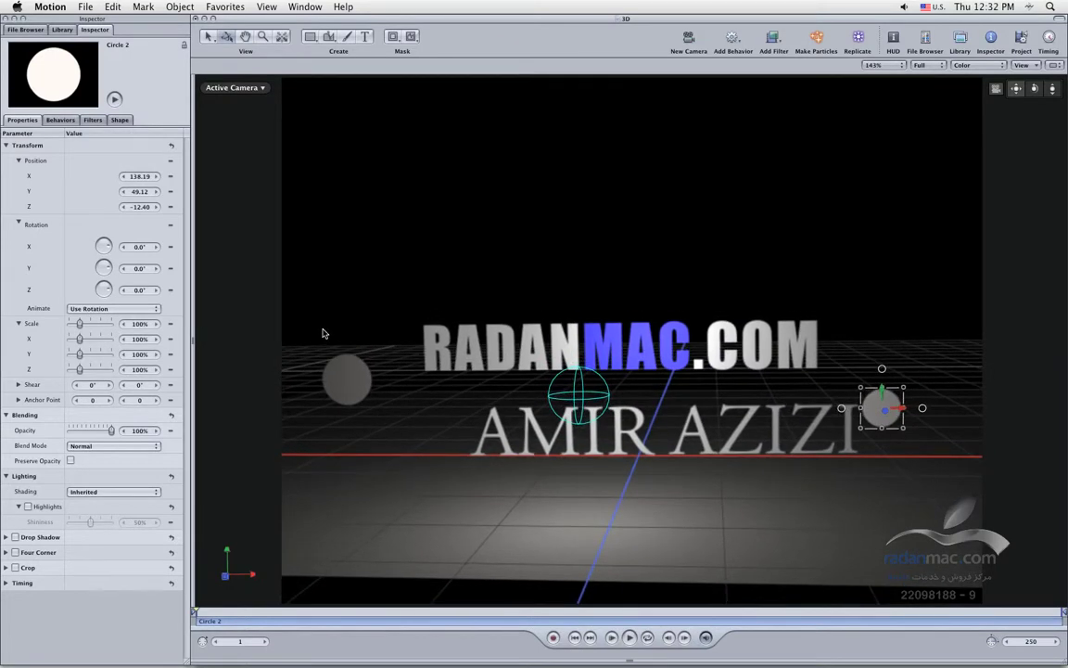
# - Show the scene camera's heads-up display controls, switch it to the RADANMAC.COM title, and close it
pyautogui.press('F5')
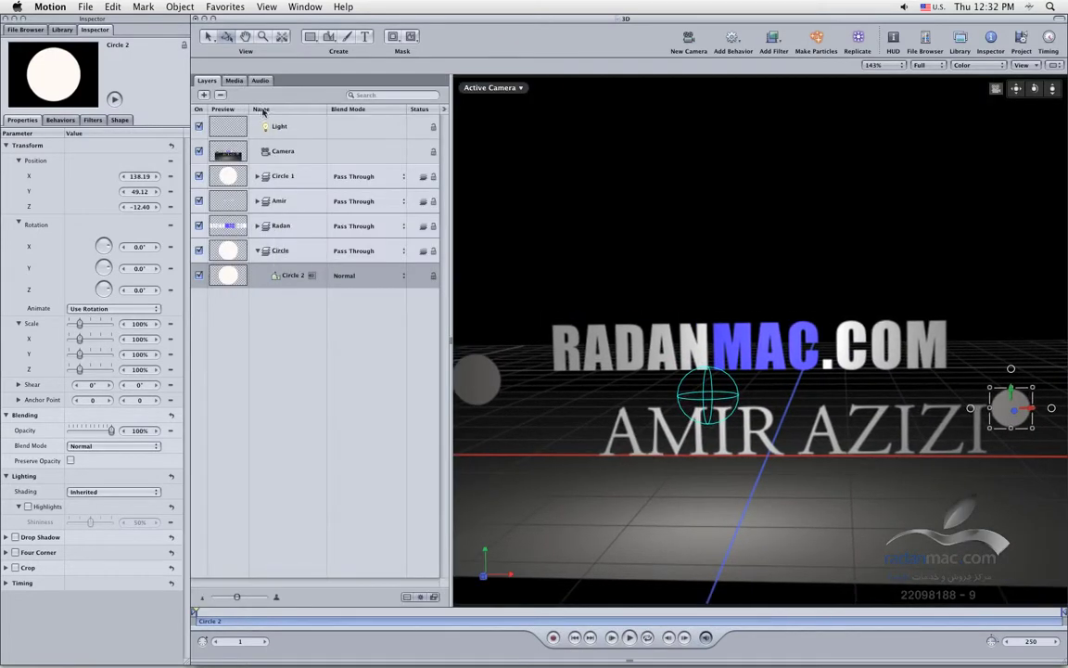
pyautogui.click(286, 152)
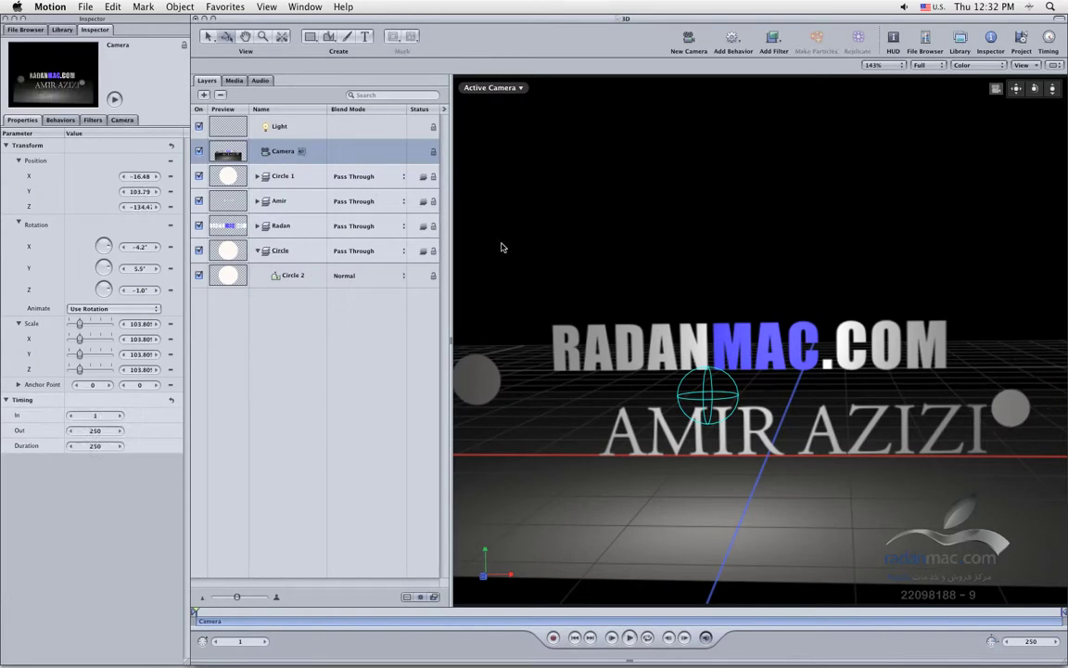
pyautogui.press('F5')
pyautogui.press('F7')
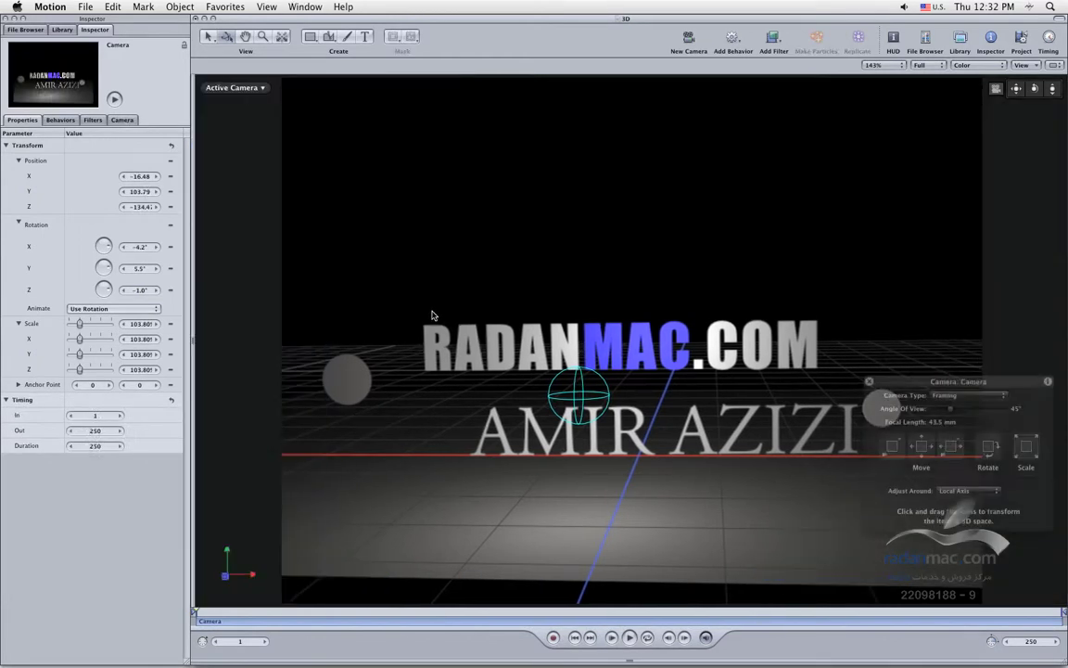
pyautogui.moveTo(897, 381); pyautogui.dragTo(943, 385)
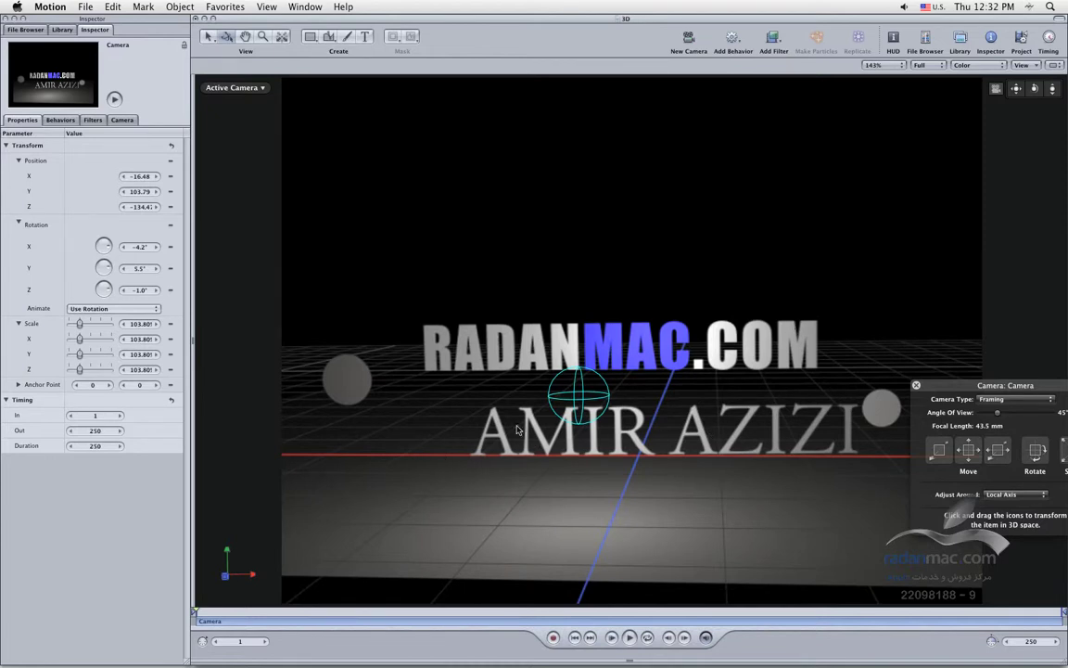
pyautogui.click(536, 341)
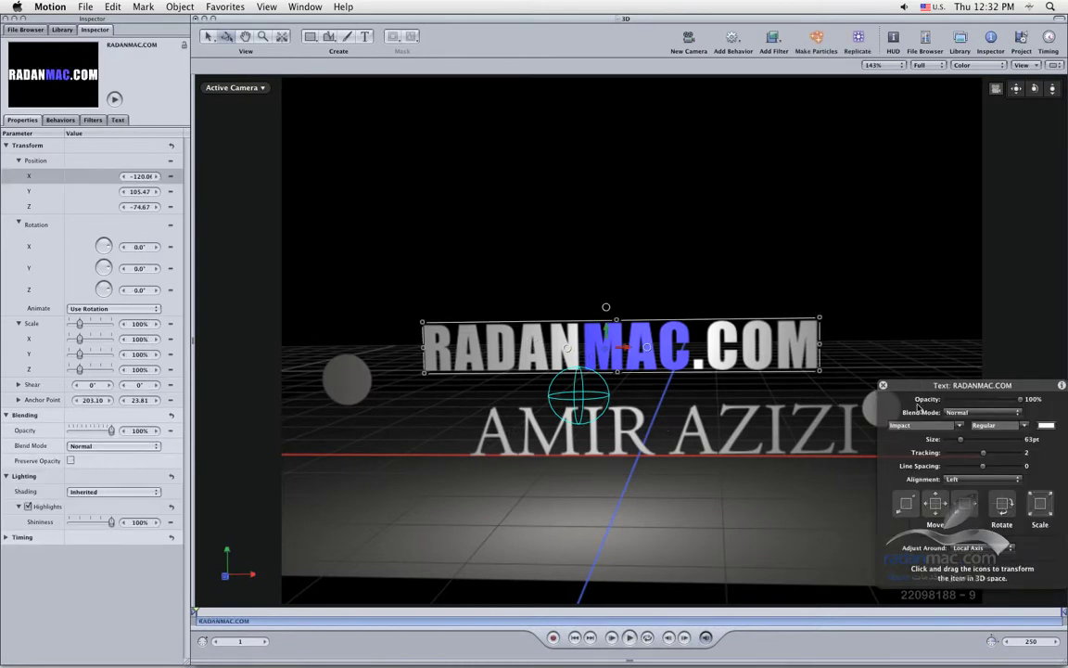
pyautogui.click(883, 385)
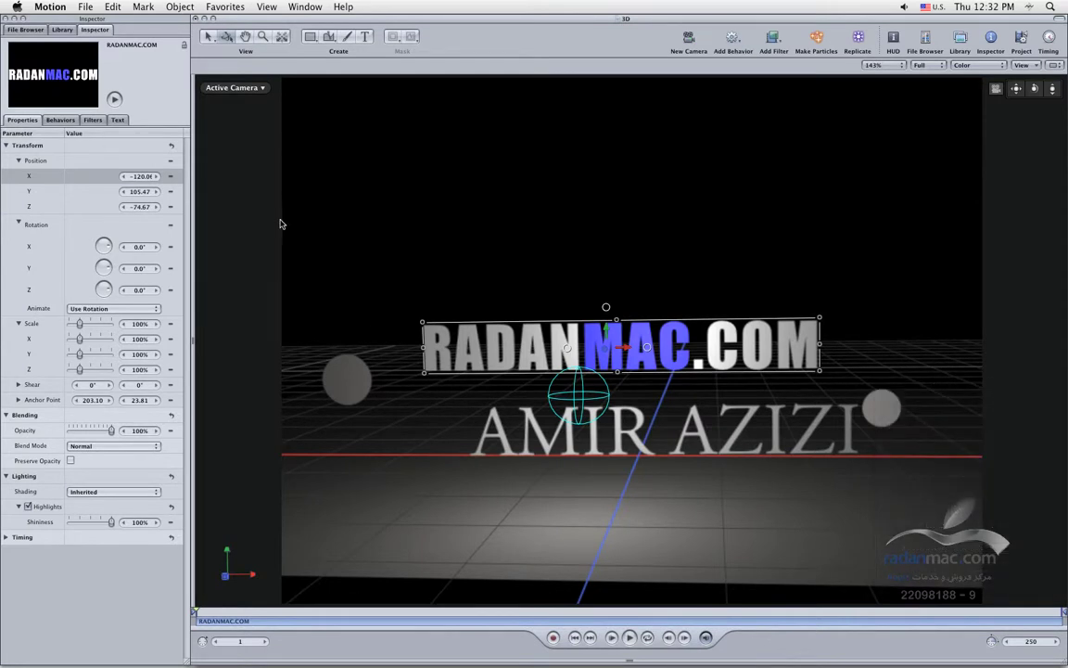
# - Select the scene camera and set its Near Fade to 1000 and Far Fade to 149
pyautogui.click(226, 86)
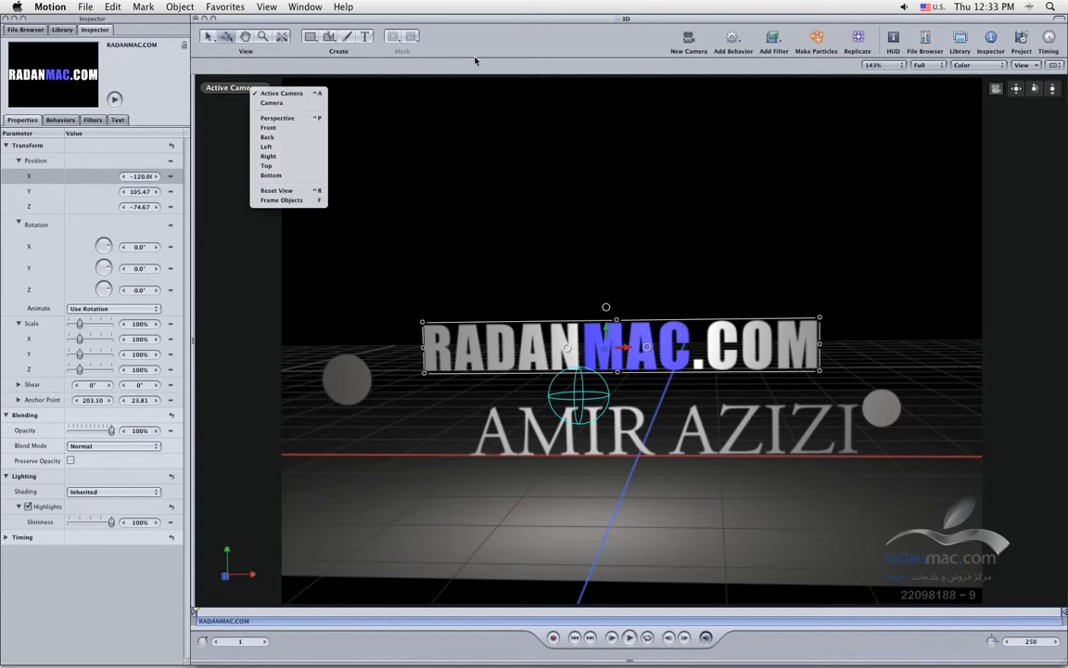
pyautogui.click(475, 60)
pyautogui.press('F5')
pyautogui.click(288, 128)
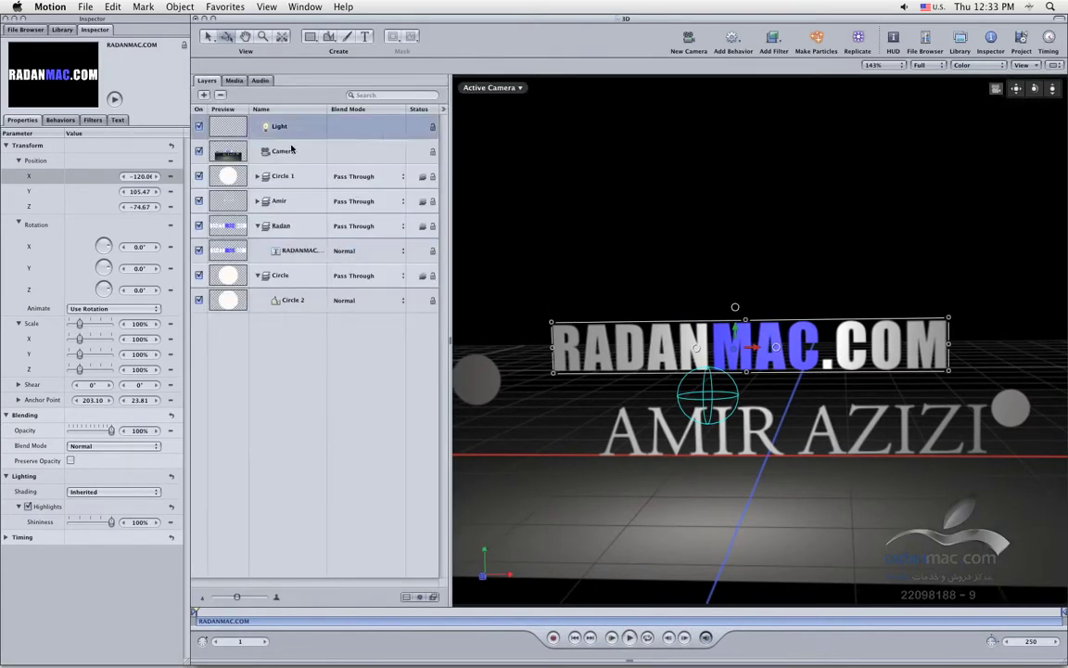
pyautogui.click(283, 150)
pyautogui.press('super+4')
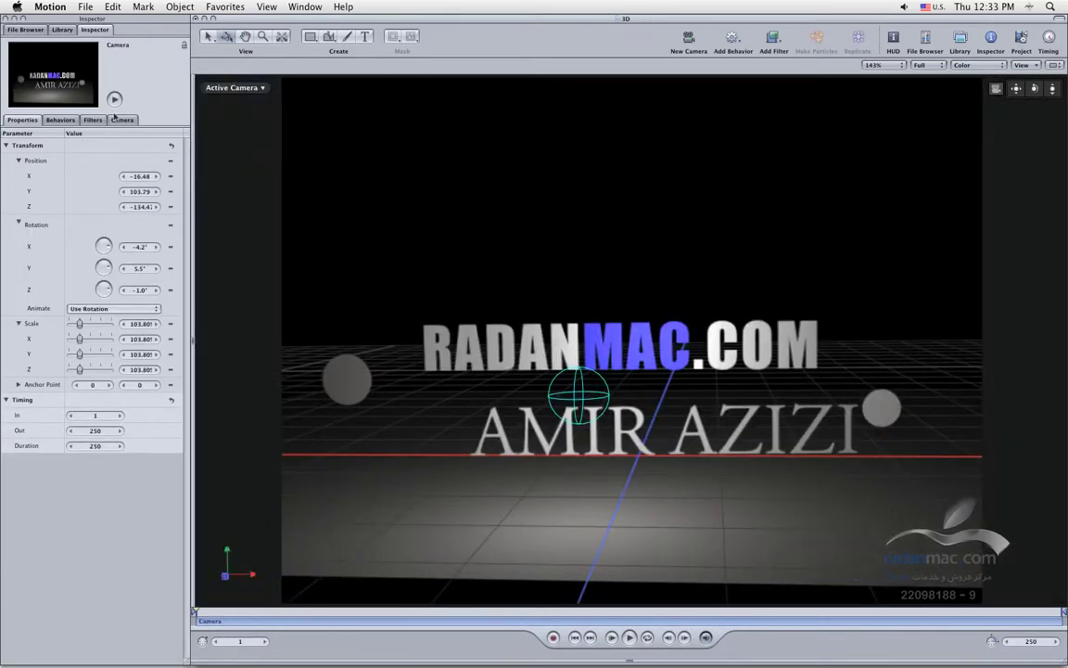
pyautogui.click(122, 120)
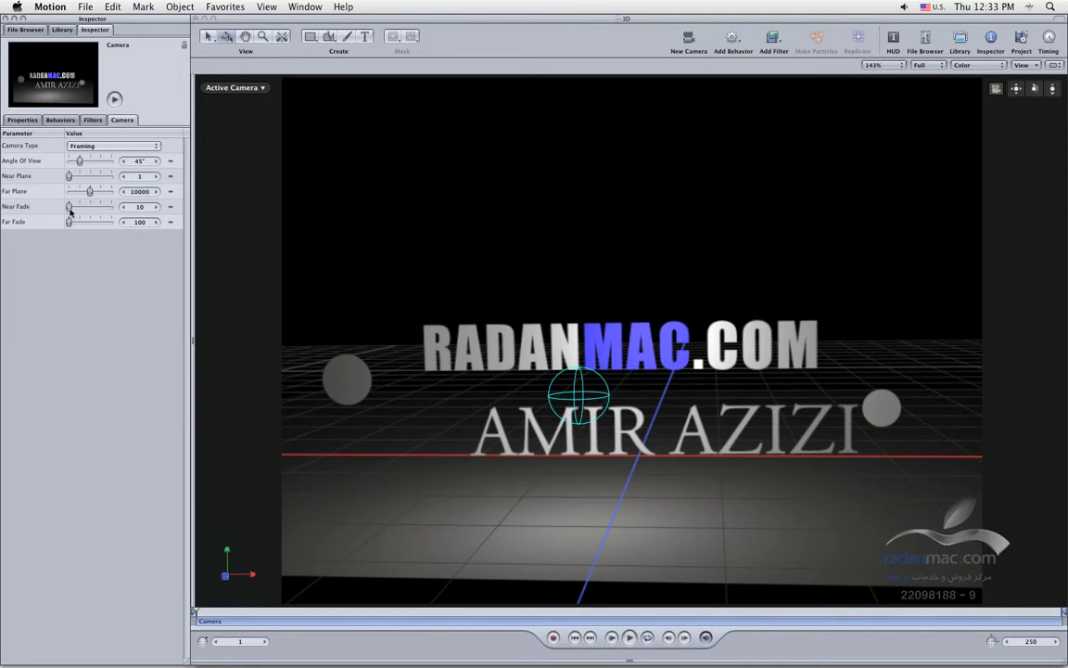
pyautogui.moveTo(71, 210); pyautogui.dragTo(90, 210)
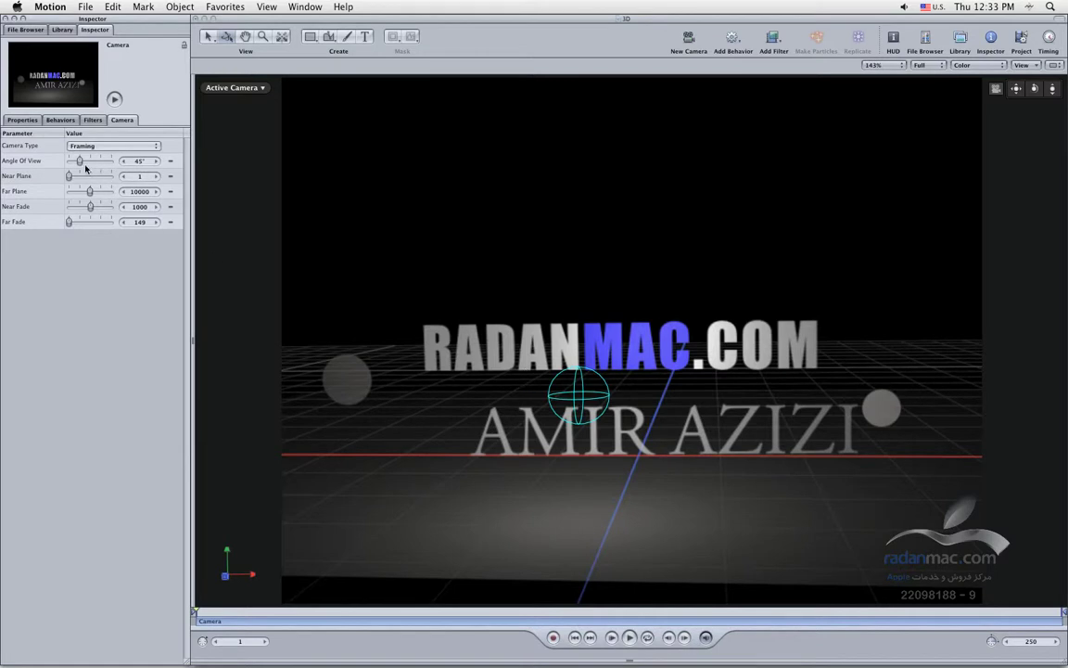
# - Set the camera's Angle of View to 77° and its Near Fade to 0
pyautogui.moveTo(81, 163); pyautogui.dragTo(86, 163)
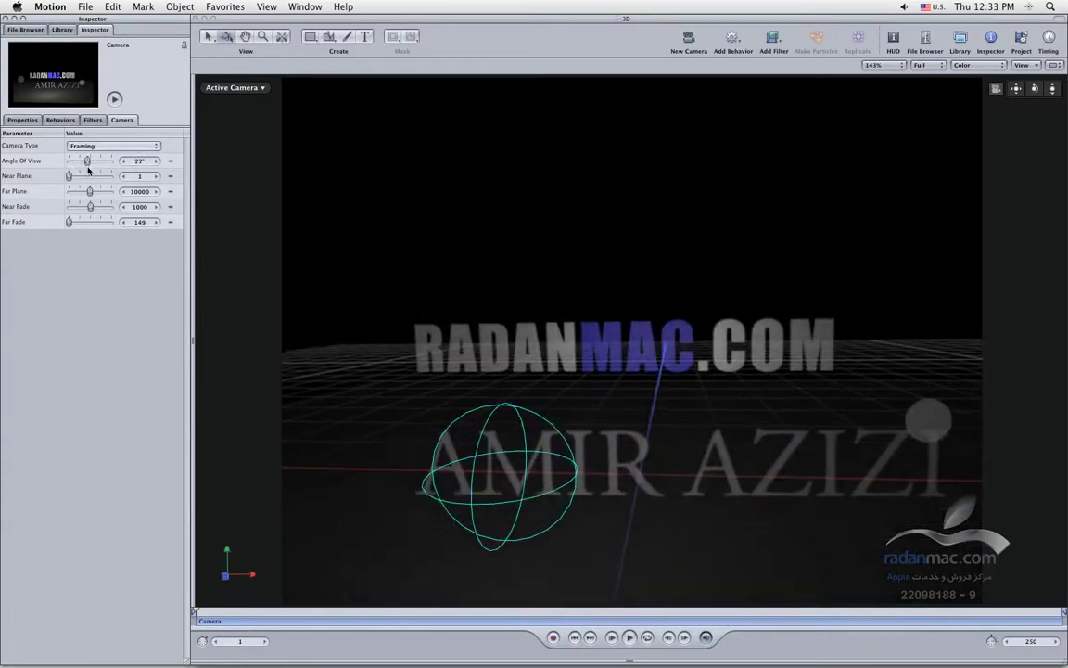
pyautogui.moveTo(89, 208); pyautogui.dragTo(69, 225)
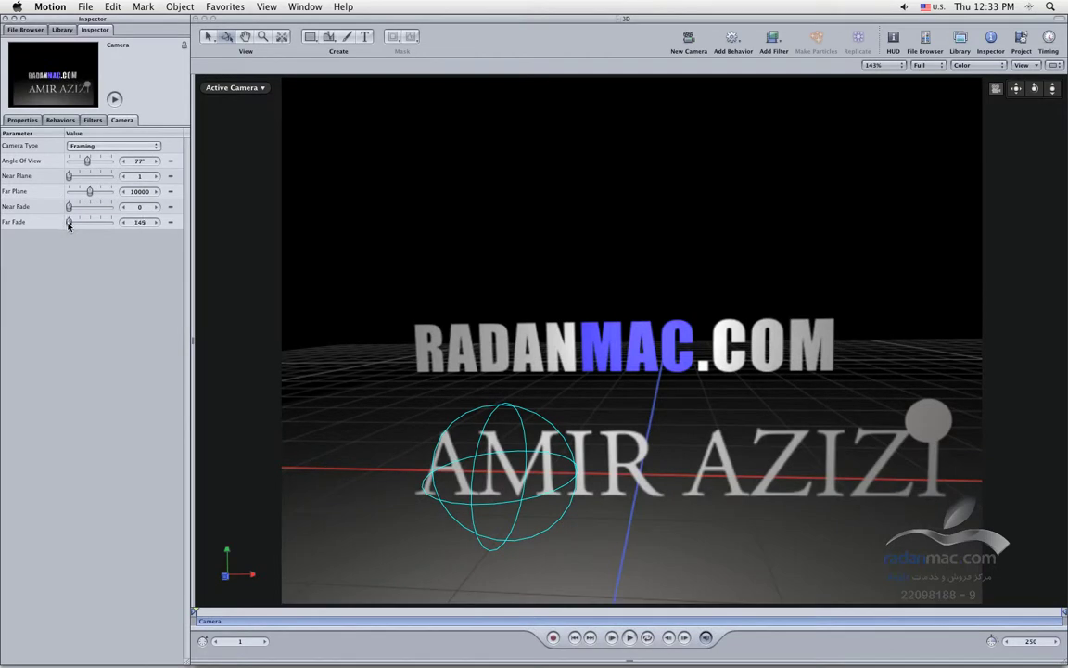
pyautogui.click(124, 222)
pyautogui.click(157, 223)
# - Move Circle 2 slightly back in depth so it sits just above the end of the name text
pyautogui.click(931, 424)
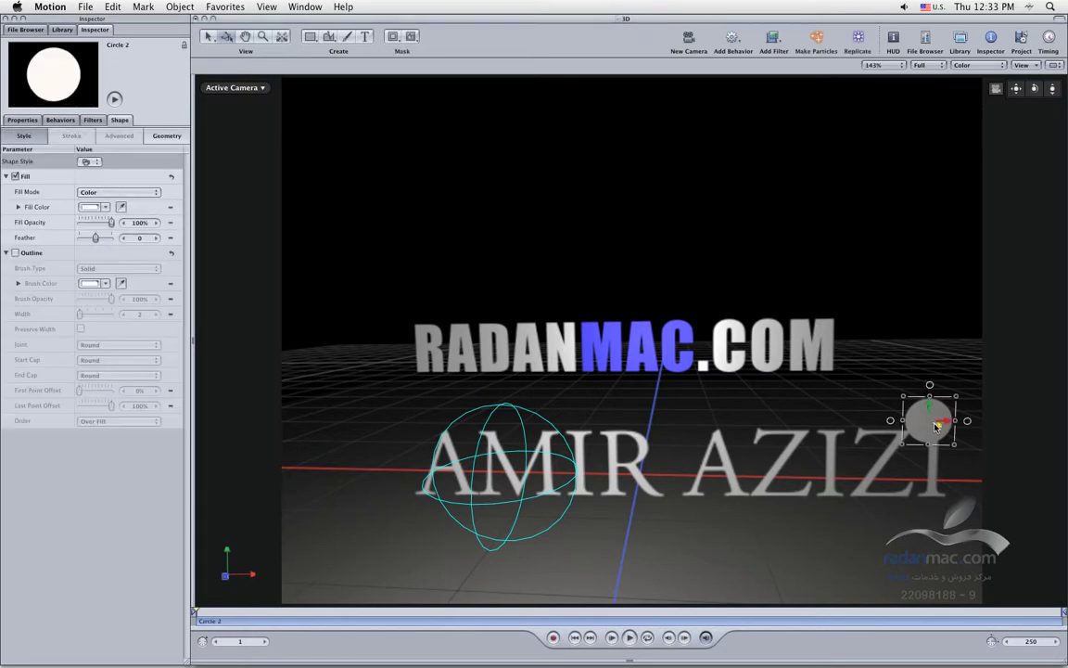
pyautogui.moveTo(930, 423); pyautogui.dragTo(995, 504)
pyautogui.moveTo(912, 405); pyautogui.dragTo(939, 410)
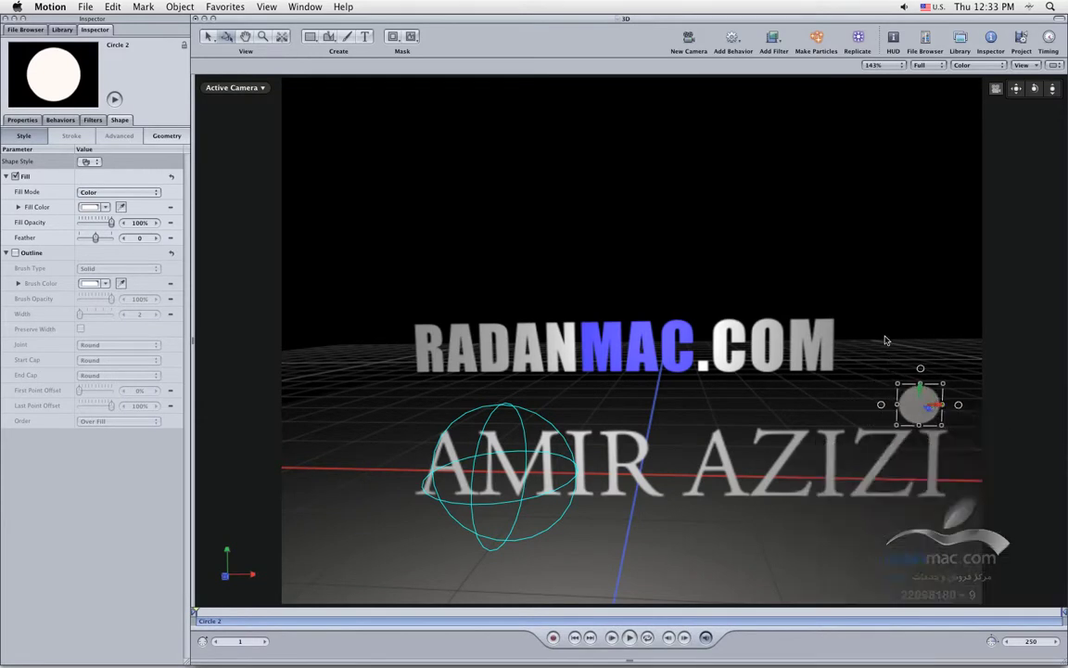
# - Shift the point light along its X axis to just before the start of the name text
pyautogui.click(860, 299)
pyautogui.click(544, 498)
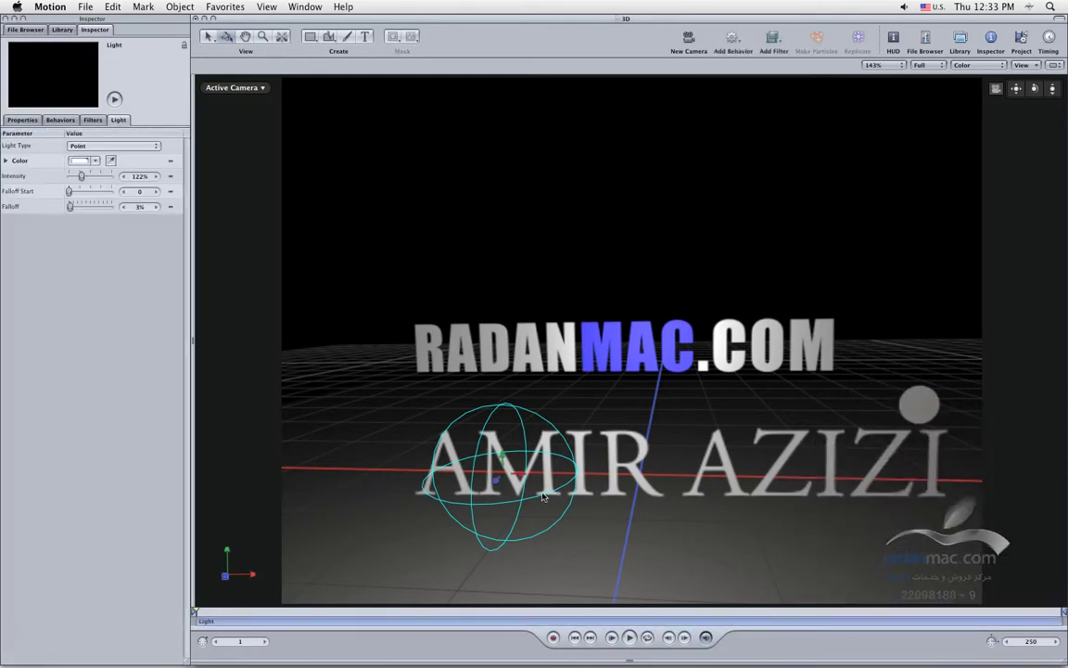
pyautogui.moveTo(501, 456); pyautogui.dragTo(434, 461)
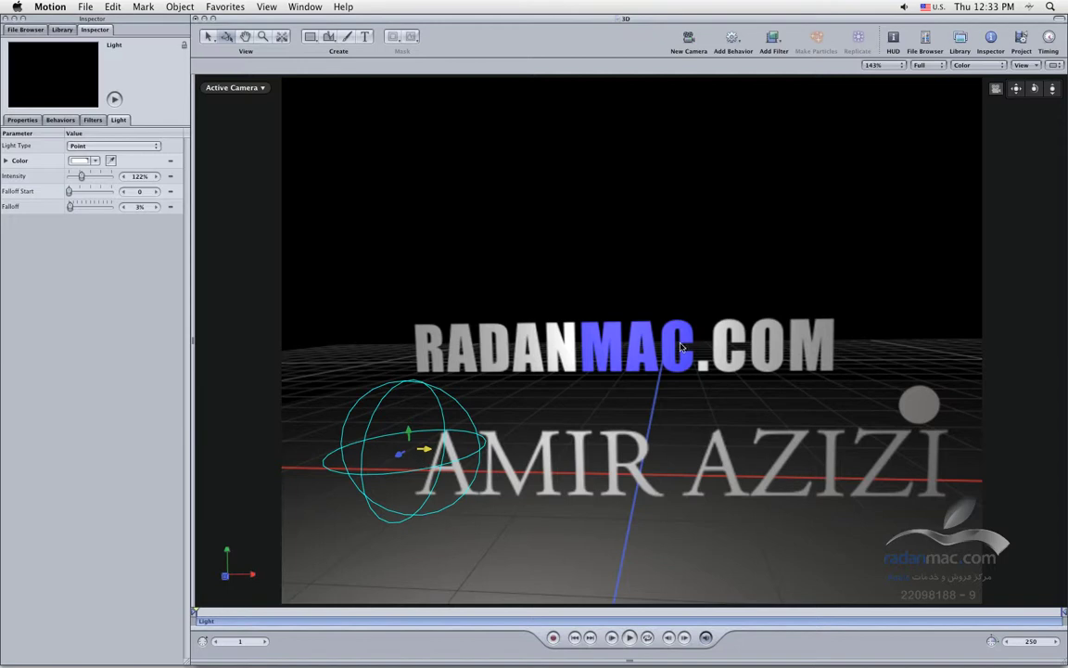
# - Raise the point light slightly and shift it a little further away from the start of the name text, leaving it deselected
pyautogui.click(408, 433)
pyautogui.moveTo(407, 433)
pyautogui.mouseDown()
pyautogui.moveTo(407, 415)
pyautogui.moveTo(408, 431)
pyautogui.mouseUp()
pyautogui.click(479, 289)
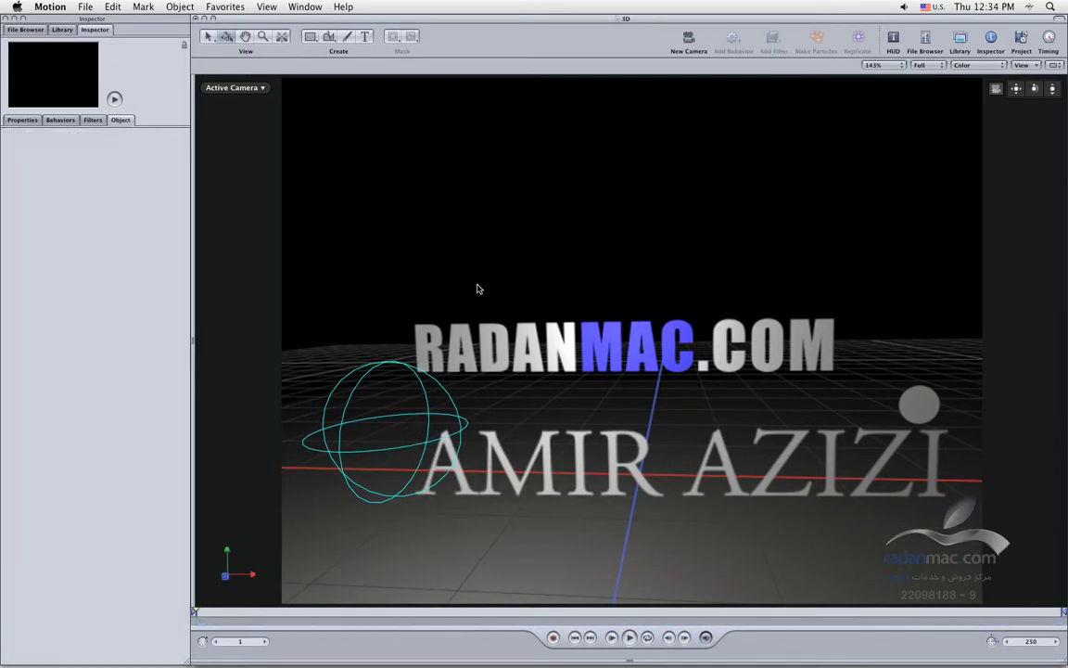
# - Move the point light up and sideways using the HUD and its axis handles, placing it by the first letters of RADANMAC.COM
pyautogui.click(387, 367)
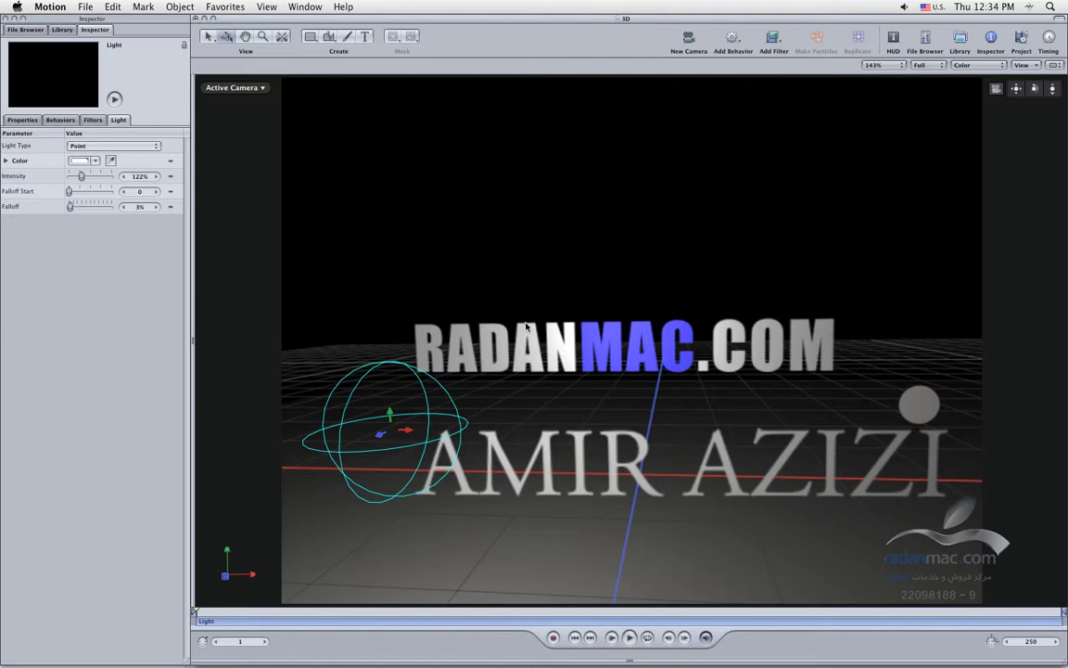
pyautogui.press('F7')
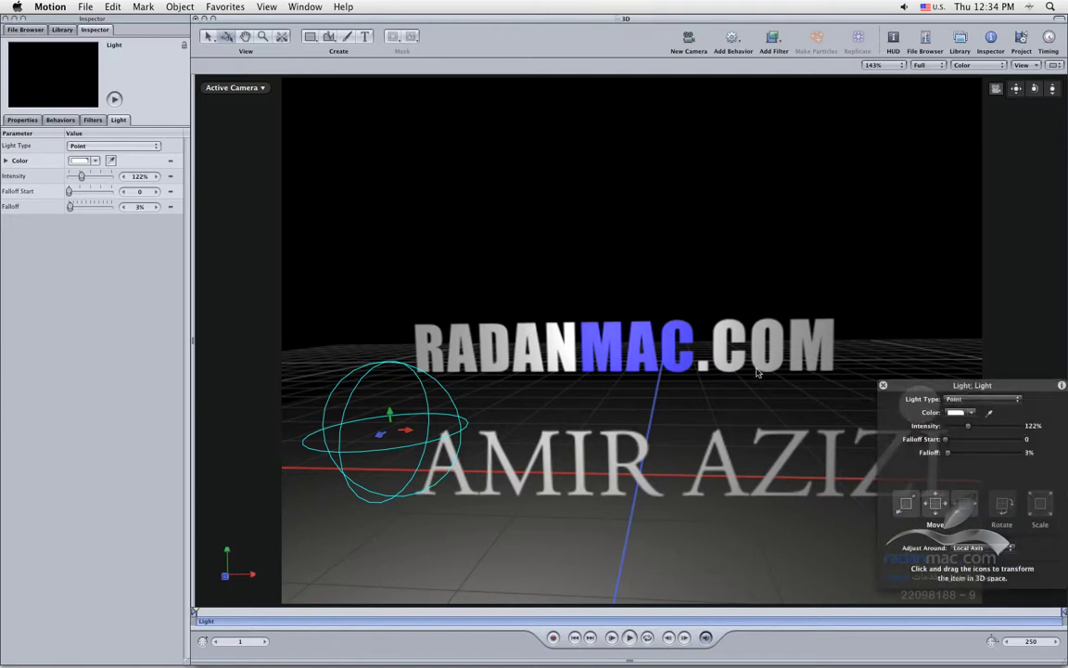
pyautogui.moveTo(946, 391); pyautogui.dragTo(920, 394)
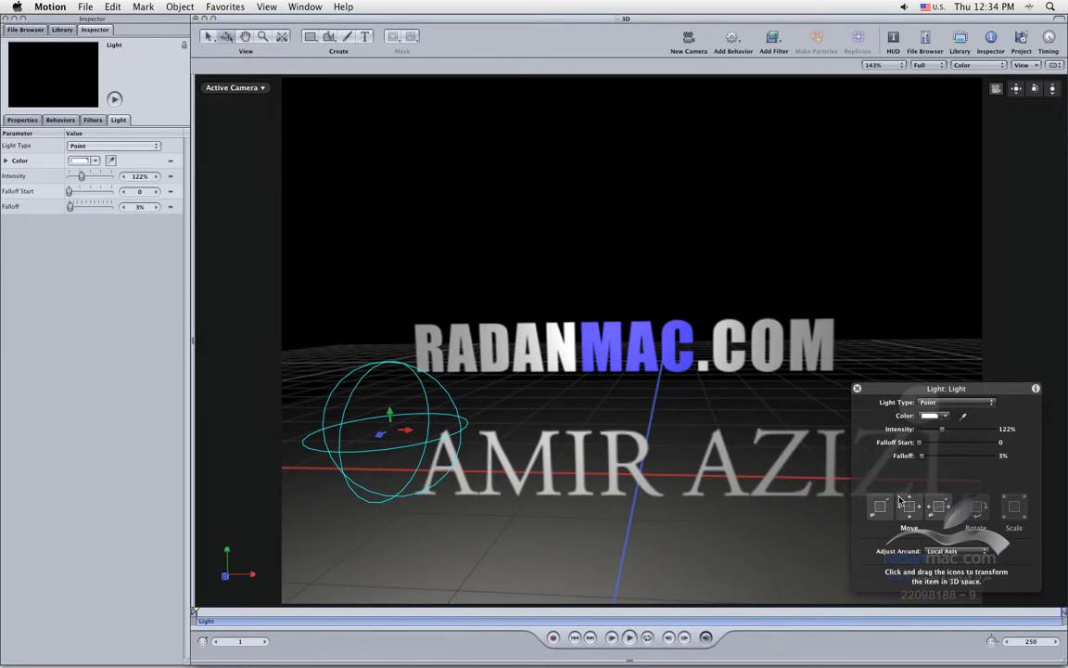
pyautogui.moveTo(909, 506); pyautogui.dragTo(934, 510)
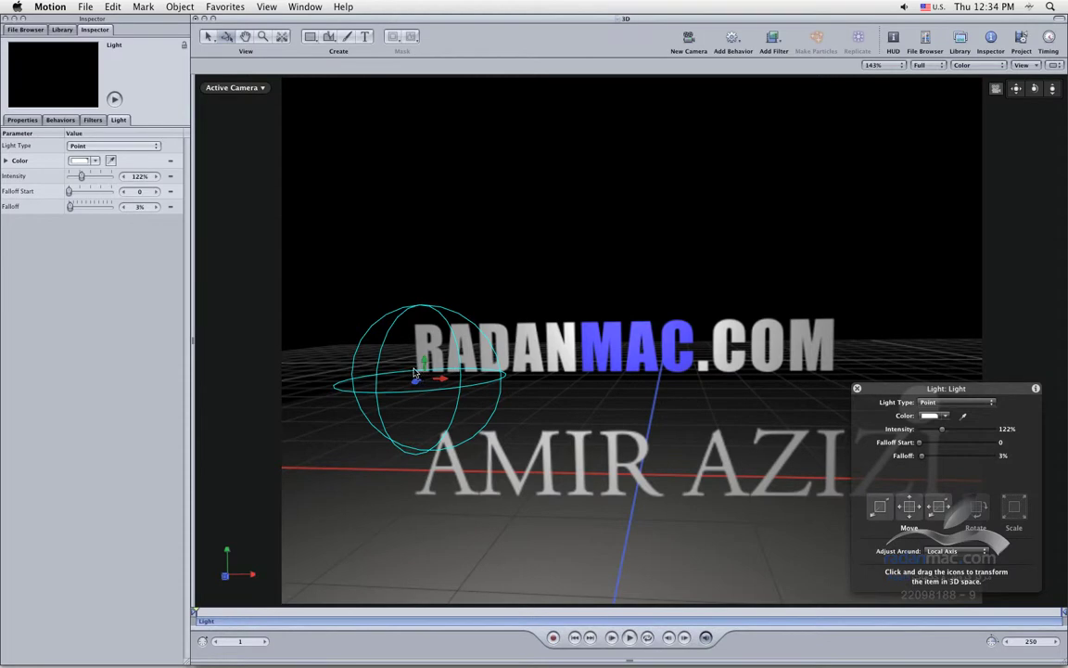
pyautogui.moveTo(424, 366); pyautogui.dragTo(452, 374)
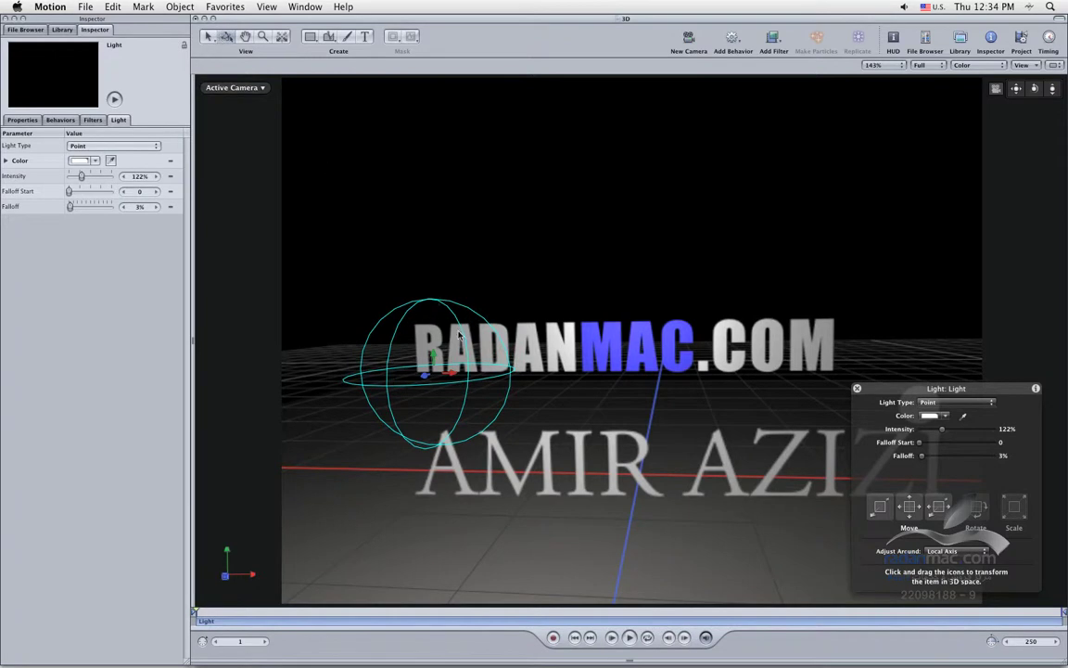
pyautogui.moveTo(432, 357); pyautogui.dragTo(433, 364)
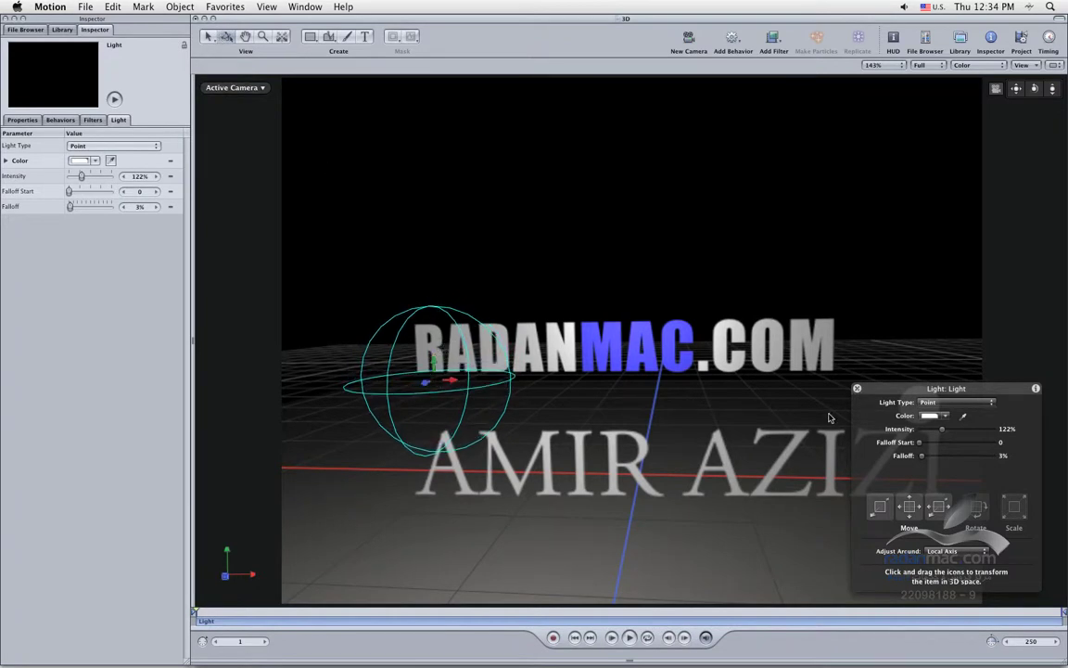
pyautogui.click(858, 389)
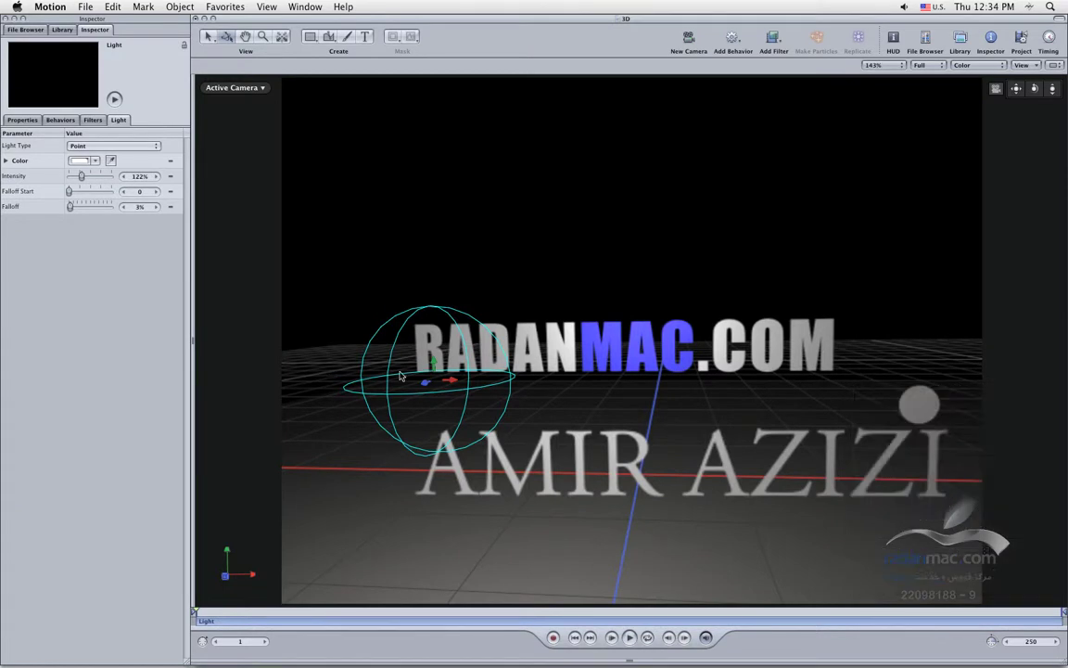